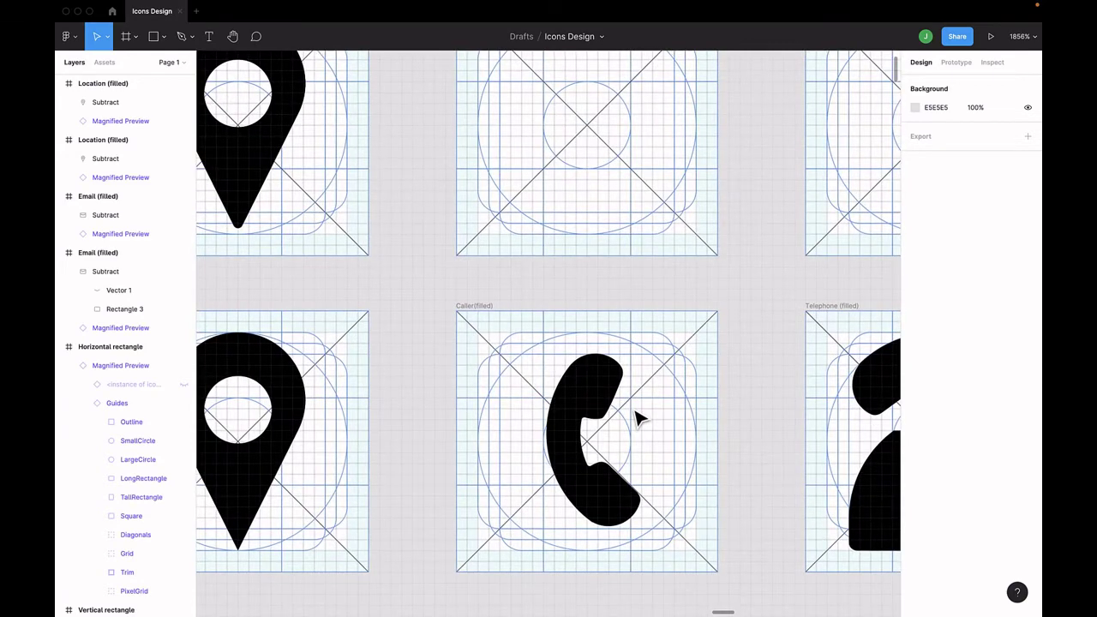
{"action": "scroll", "coordinate": [639, 418], "scroll_direction": "up", "scroll_amount": 3}
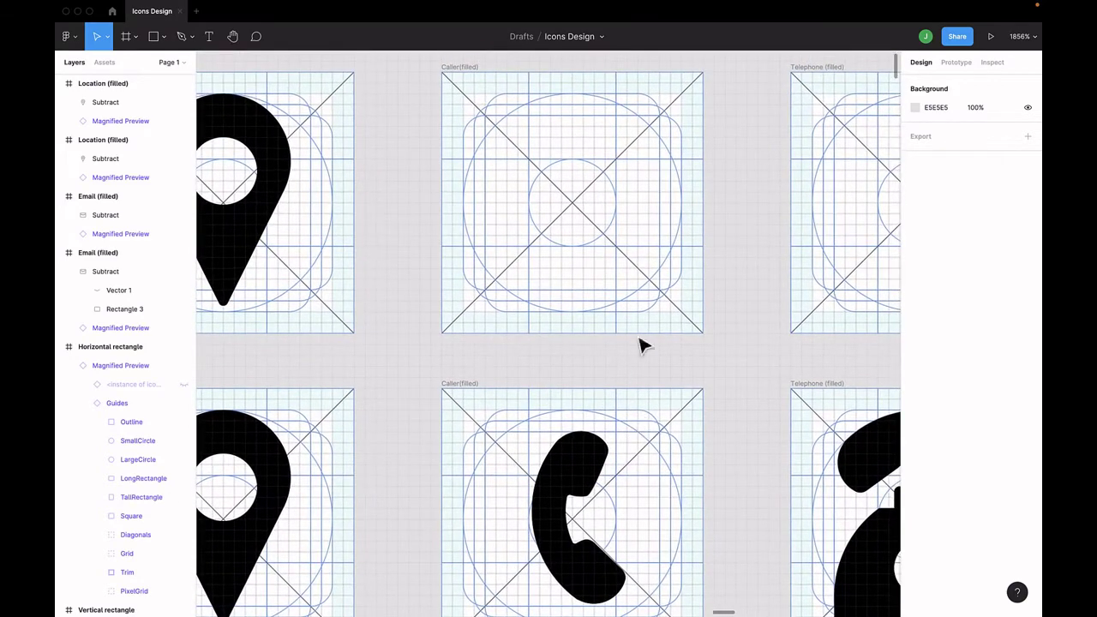
Step: Draw a 20×20 circle in the empty Caller frame with the Ellipse tool
{"action": "left_click", "coordinate": [165, 38]}
{"action": "left_click", "coordinate": [147, 106]}
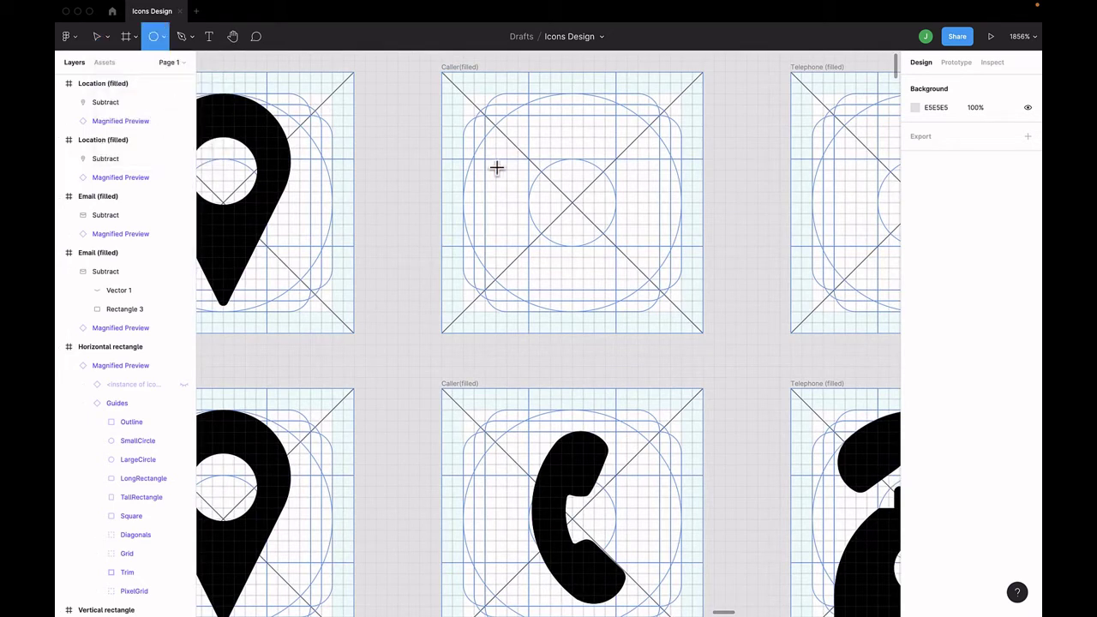
{"action": "scroll", "coordinate": [539, 232], "scroll_direction": "up", "scroll_amount": 1}
{"action": "scroll", "coordinate": [539, 232], "scroll_direction": "right", "scroll_amount": 1}
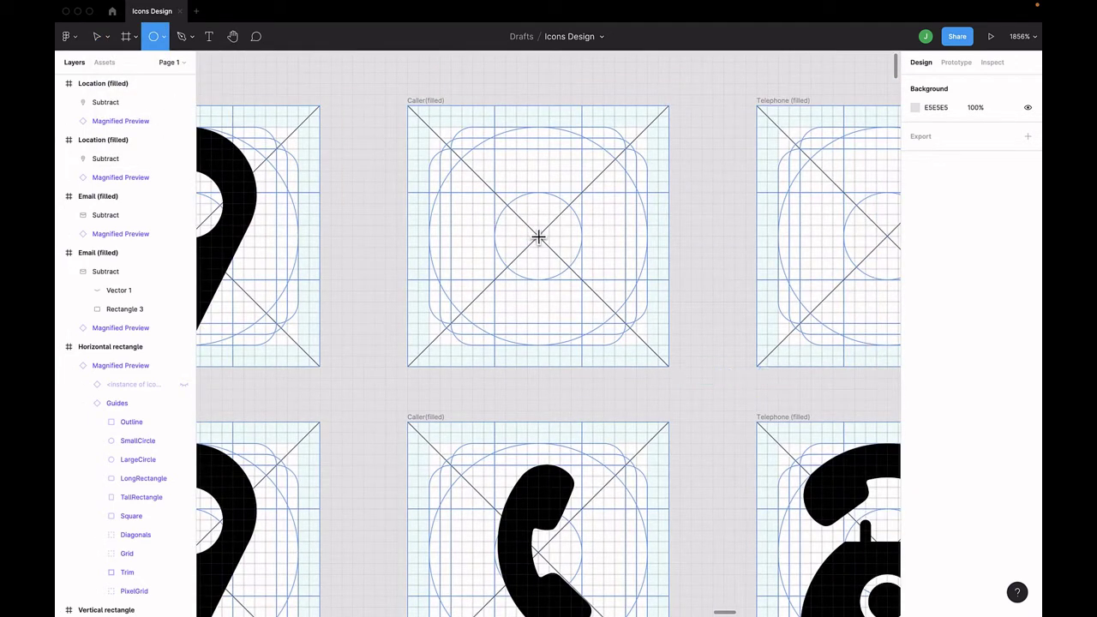
{"action": "mouse_move", "coordinate": [566, 301]}
{"action": "left_mouse_down"}
{"action": "mouse_move", "coordinate": [607, 359]}
{"action": "mouse_move", "coordinate": [605, 345]}
{"action": "left_mouse_up"}
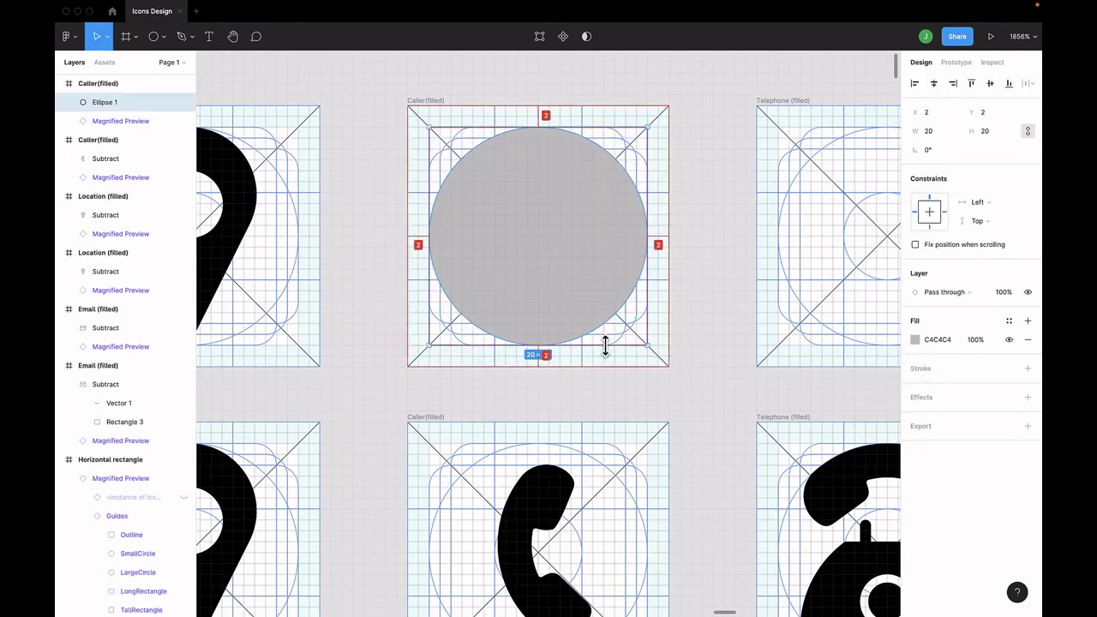
Step: Give the circle a black stroke 0.5 thick
{"action": "left_click", "coordinate": [1028, 368]}
{"action": "left_click", "coordinate": [931, 408]}
{"action": "type", "text": "0.5"}
{"action": "key", "text": "Return"}
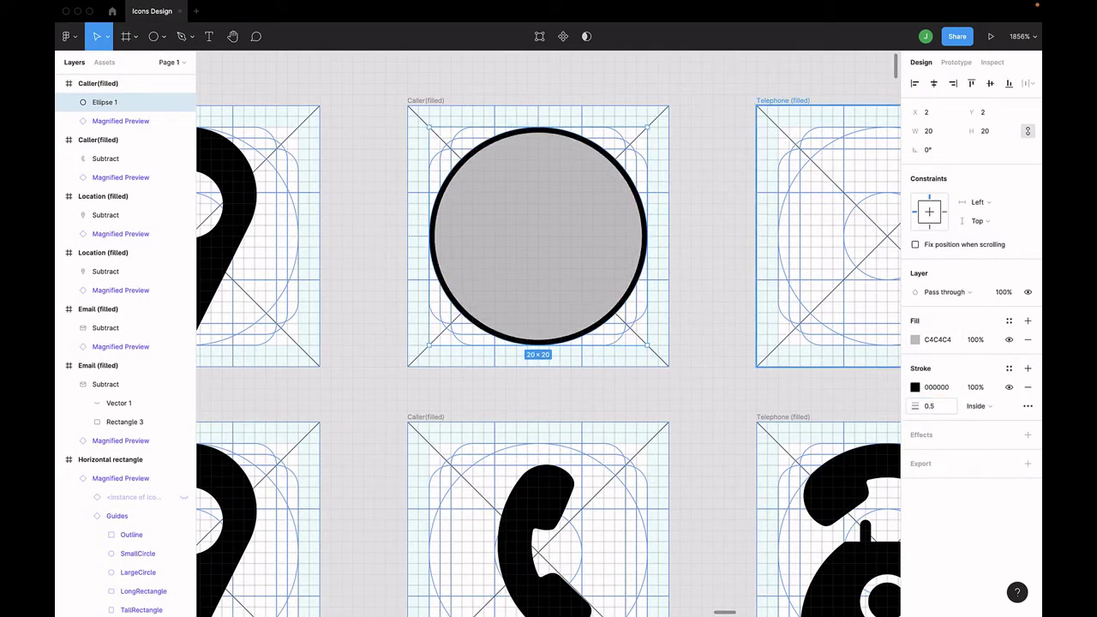
Step: Remove the circle's grey fill and duplicate it in place
{"action": "left_click", "coordinate": [1028, 339]}
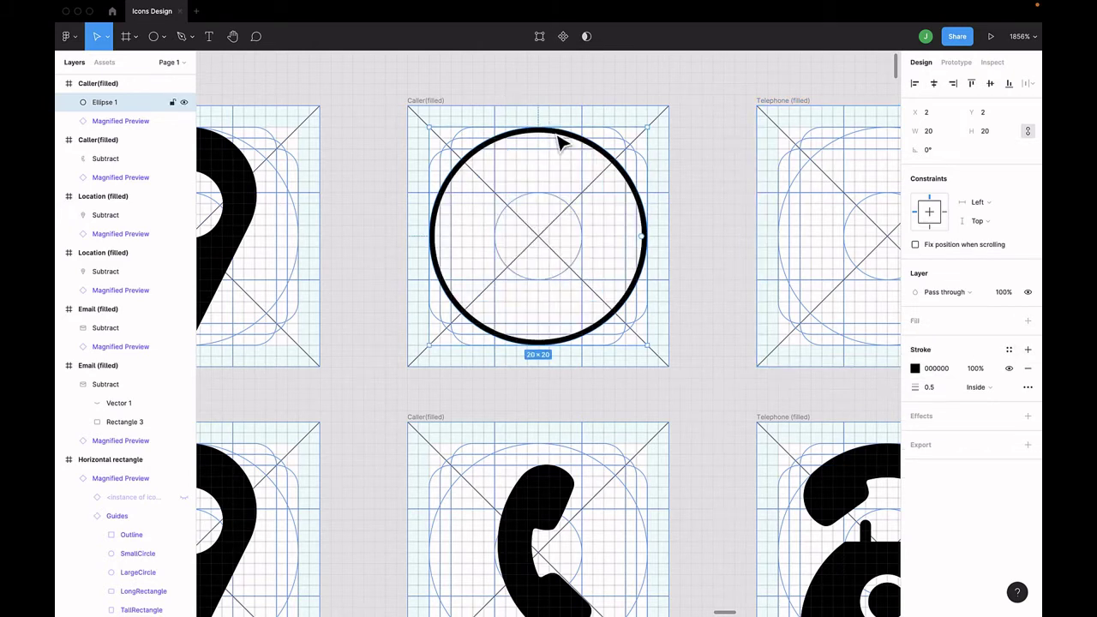
{"action": "key", "text": "super+d"}
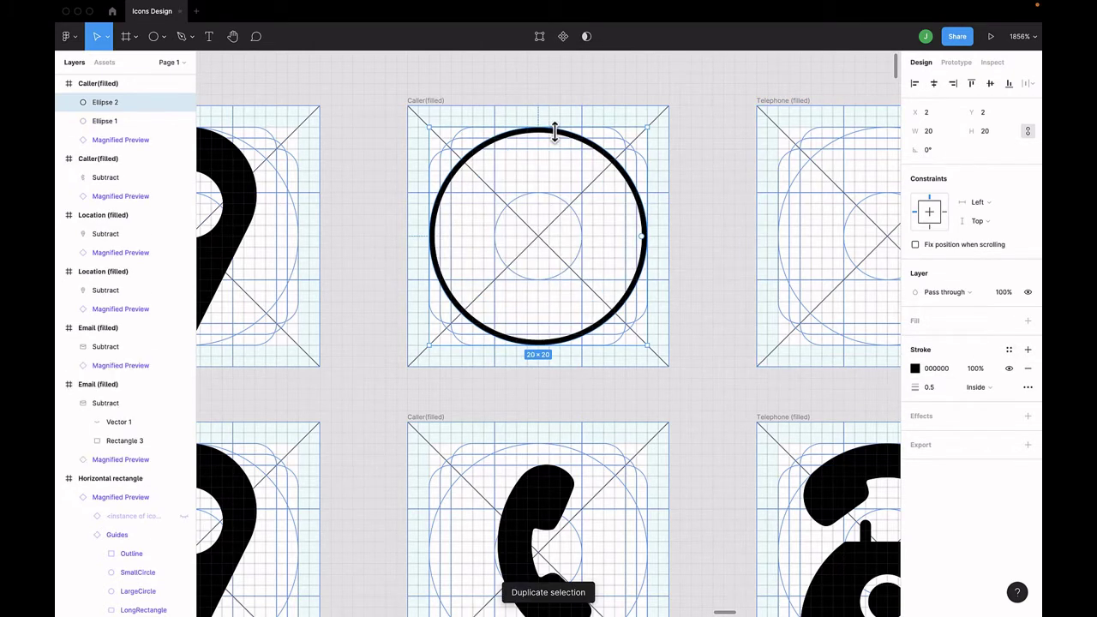
{"action": "key", "text": "alt"}
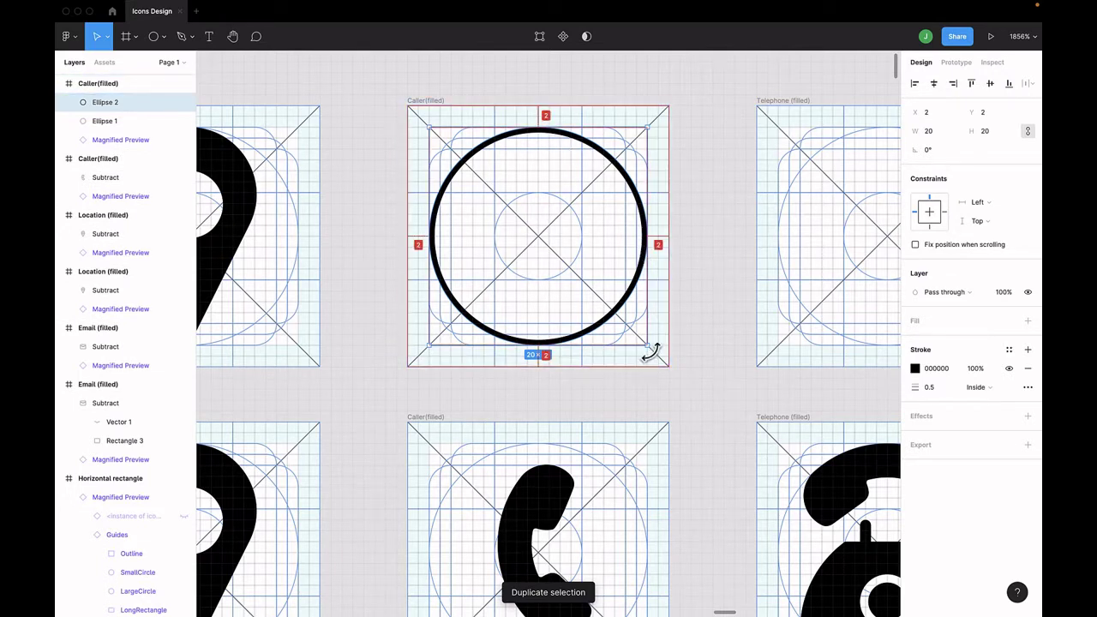
Step: Shrink the copy to a centred 6×6 circle and duplicate it
{"action": "left_click_drag", "start_coordinate": [645, 344], "coordinate": [583, 269]}
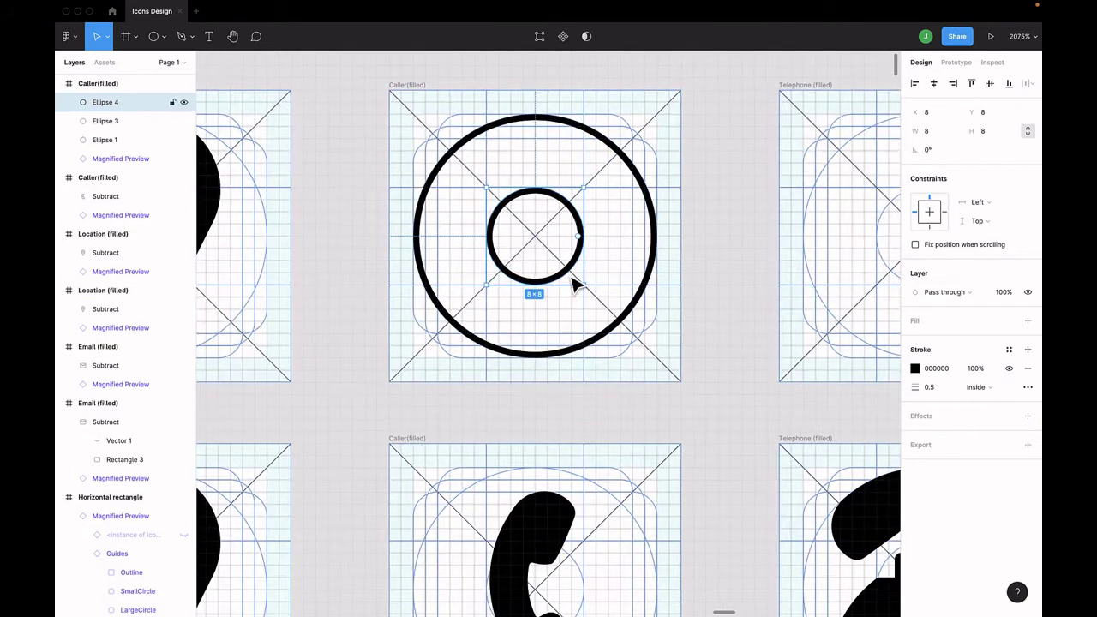
{"action": "left_click_drag", "start_coordinate": [580, 279], "coordinate": [571, 273]}
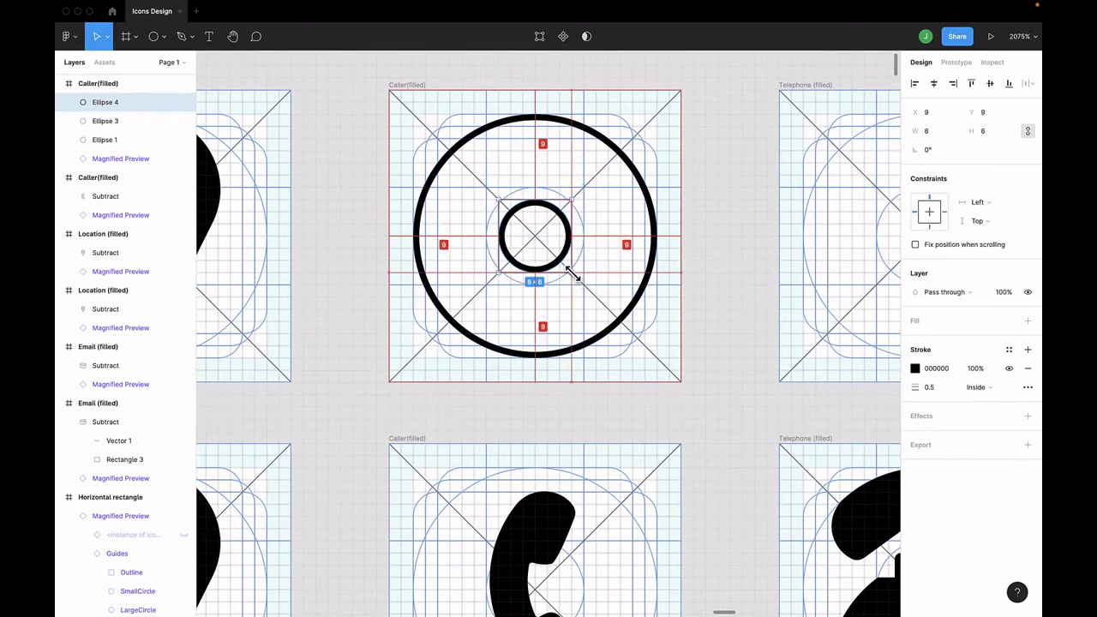
{"action": "key", "text": "super+d"}
{"action": "key", "text": "super+d"}
Step: Align one small circle to the top inside edge of the large circle
{"action": "left_click", "coordinate": [587, 137], "text": "shift"}
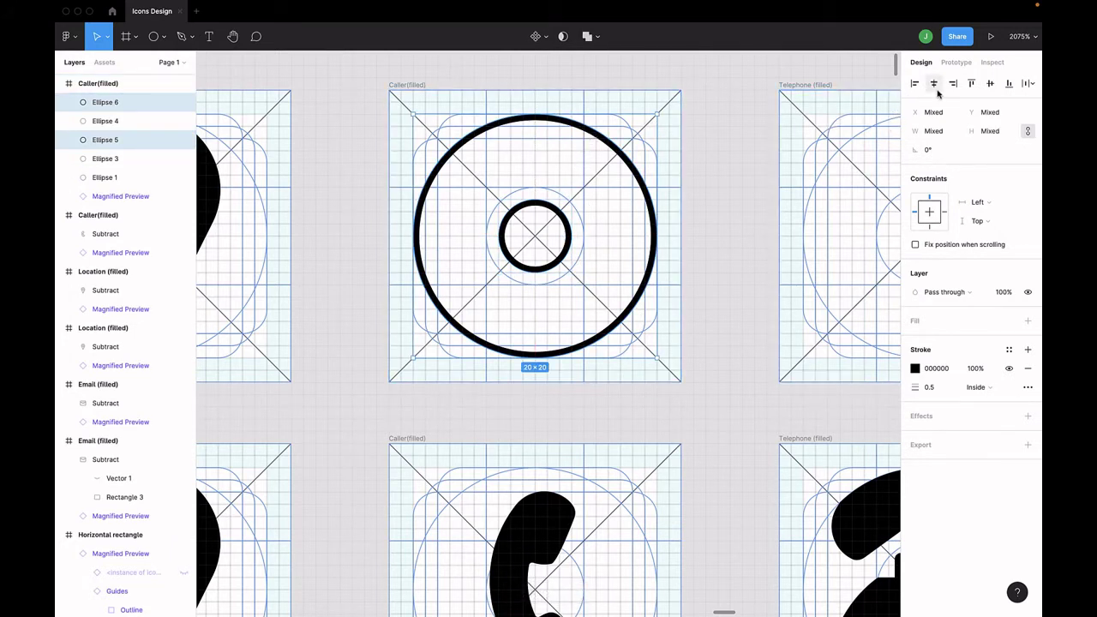
{"action": "left_click", "coordinate": [583, 133], "text": "shift"}
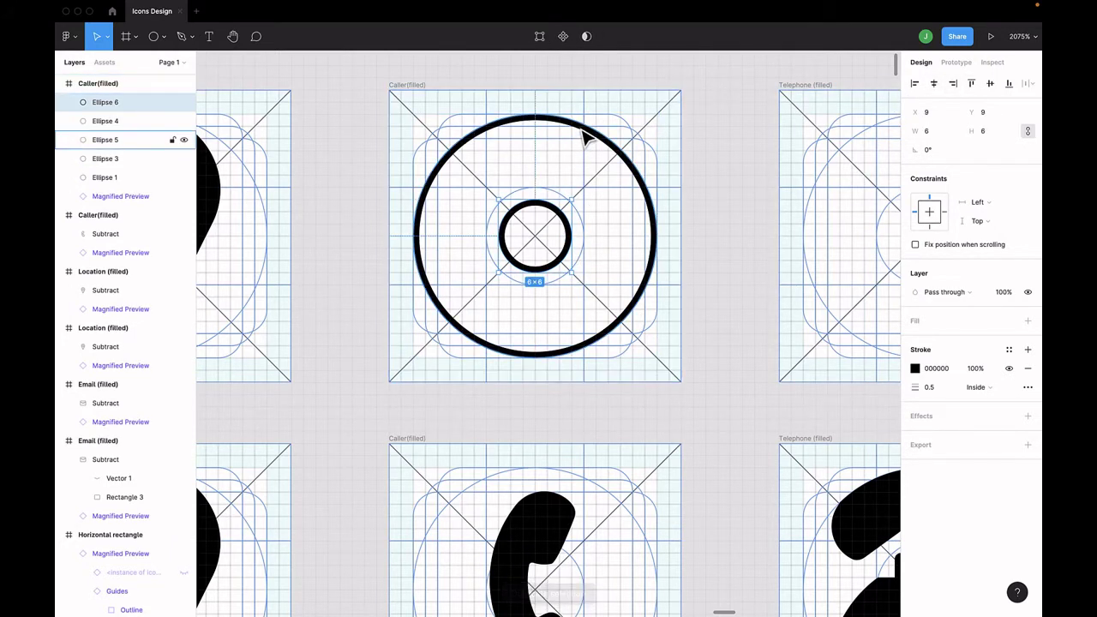
{"action": "left_click", "coordinate": [584, 131], "text": "shift"}
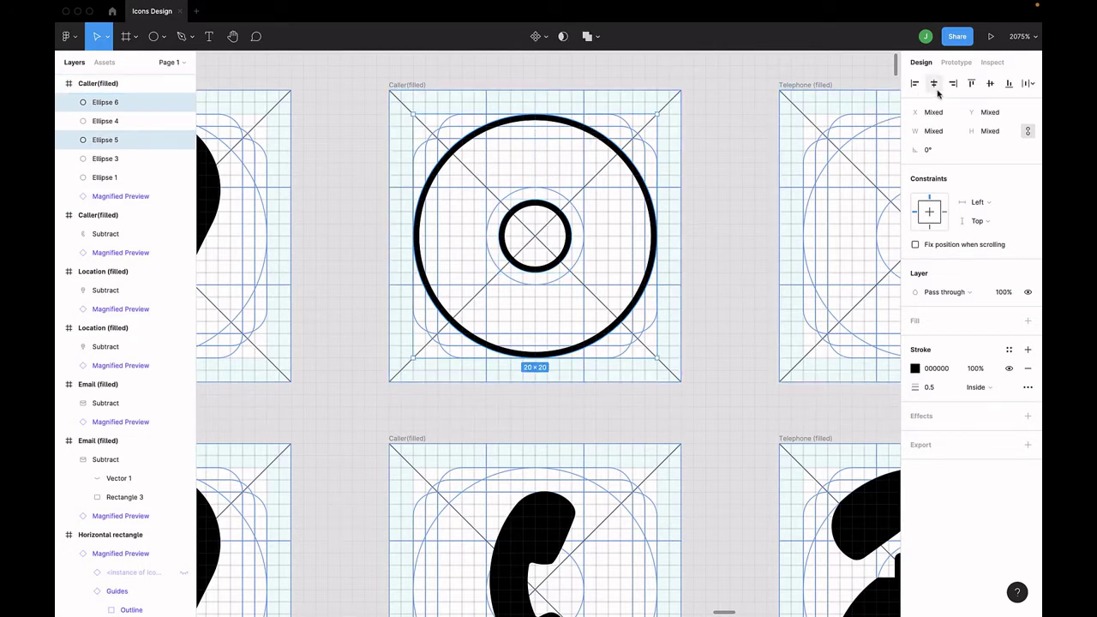
{"action": "left_click", "coordinate": [972, 84]}
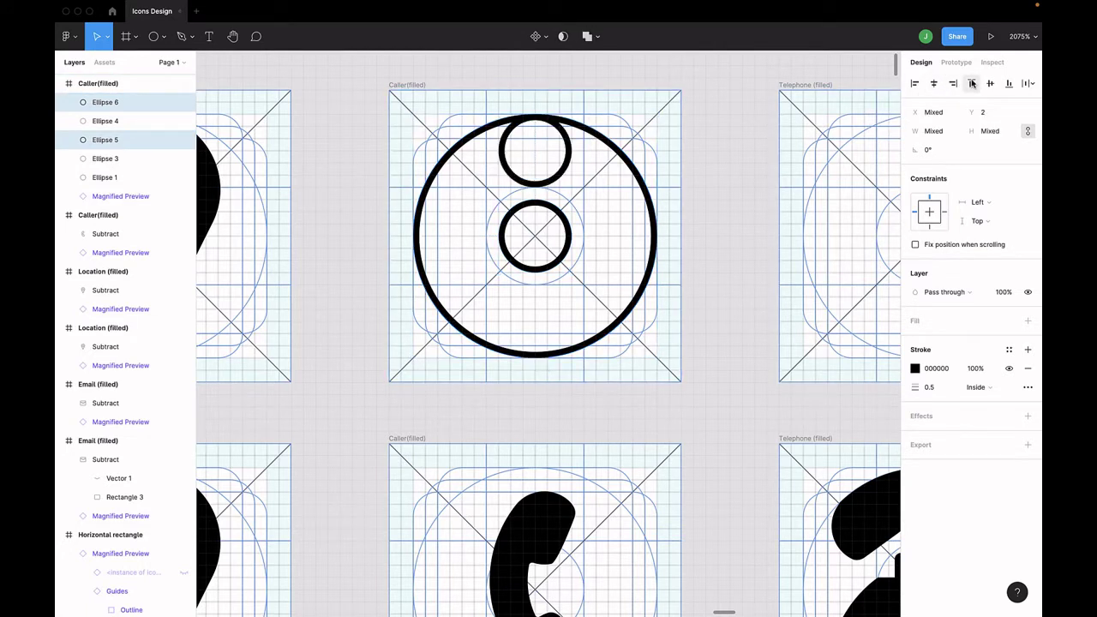
Step: Align the other small circle to the large circle's right inside edge
{"action": "left_click", "coordinate": [561, 223]}
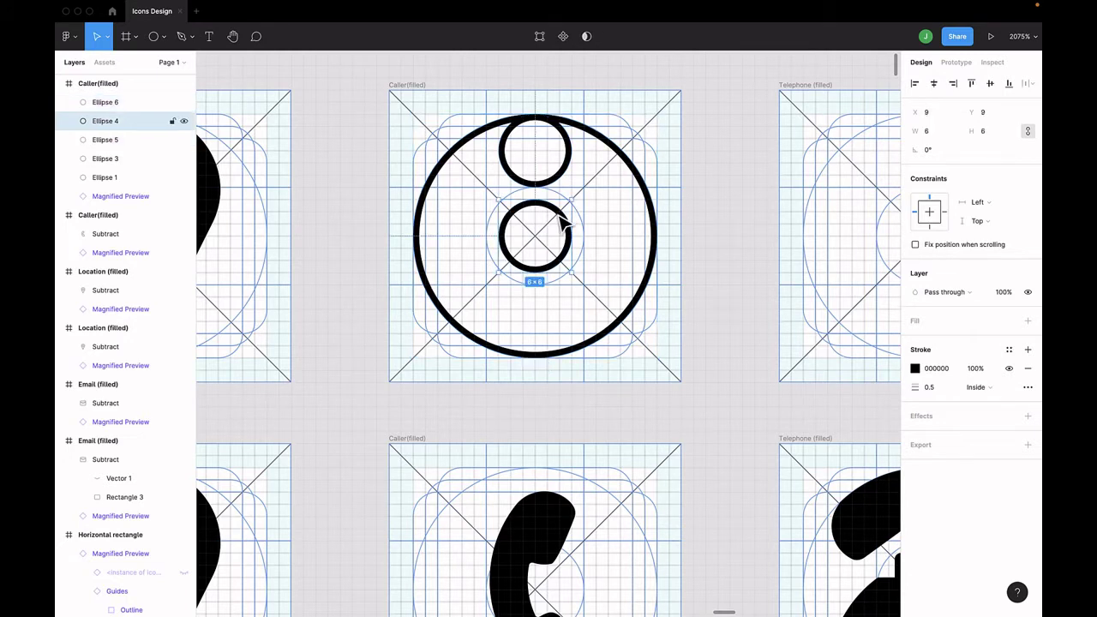
{"action": "left_click", "coordinate": [655, 235], "text": "shift"}
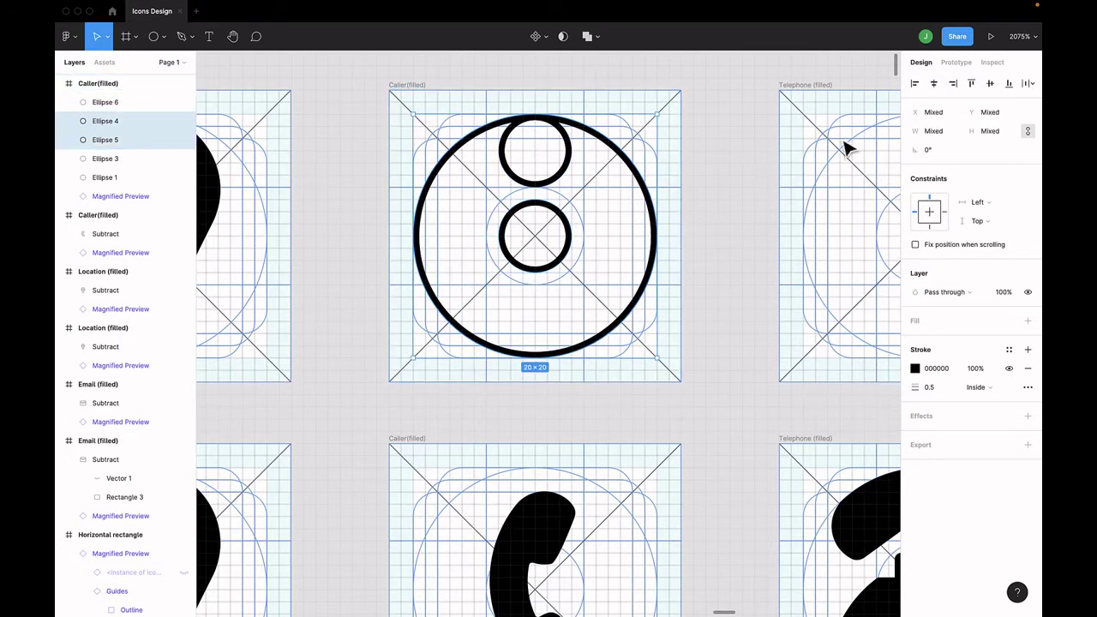
{"action": "left_click", "coordinate": [960, 84]}
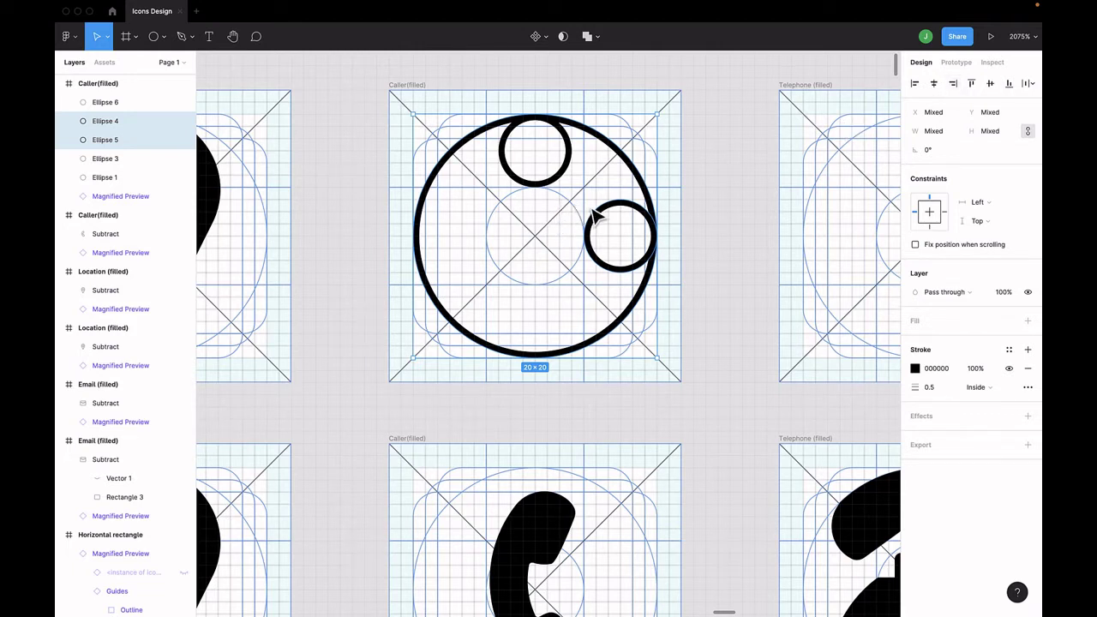
Step: Drop the extra duplicate and rotate all three circles about 43° so the small ones sit upper left and right
{"action": "key", "text": "ctrl+z"}
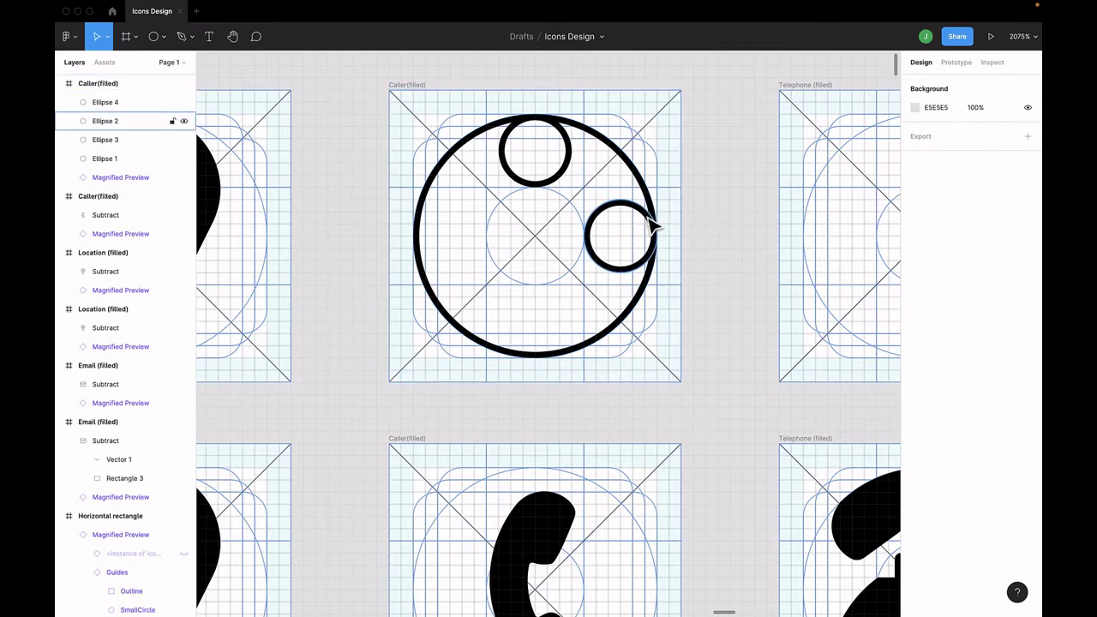
{"action": "left_click", "coordinate": [651, 225]}
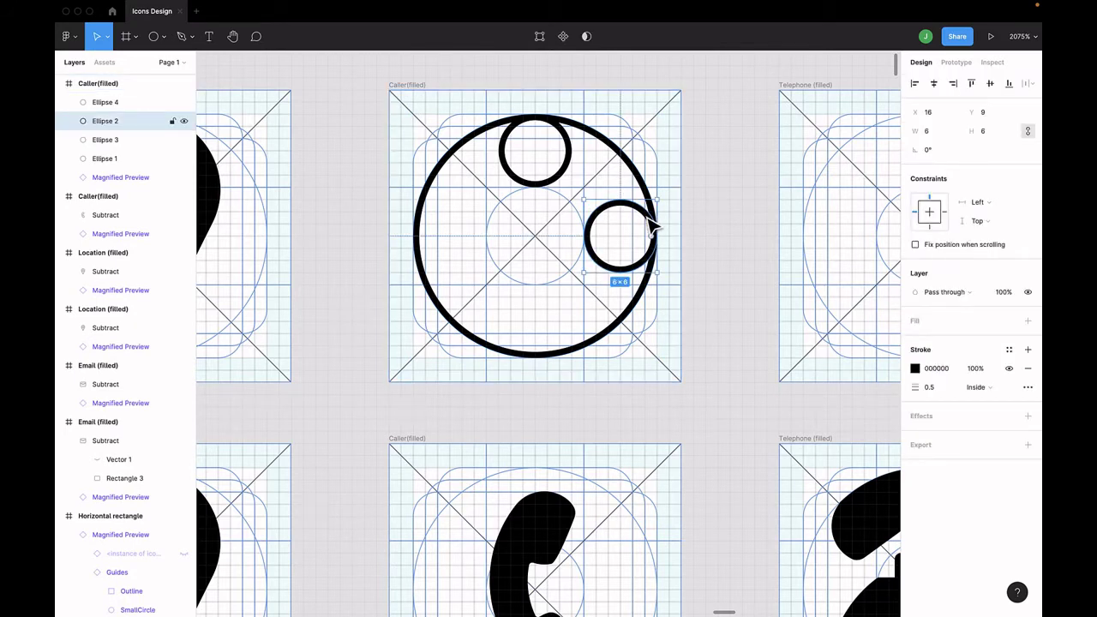
{"action": "left_click", "coordinate": [570, 176], "text": "shift"}
{"action": "left_click", "coordinate": [625, 159], "text": "shift"}
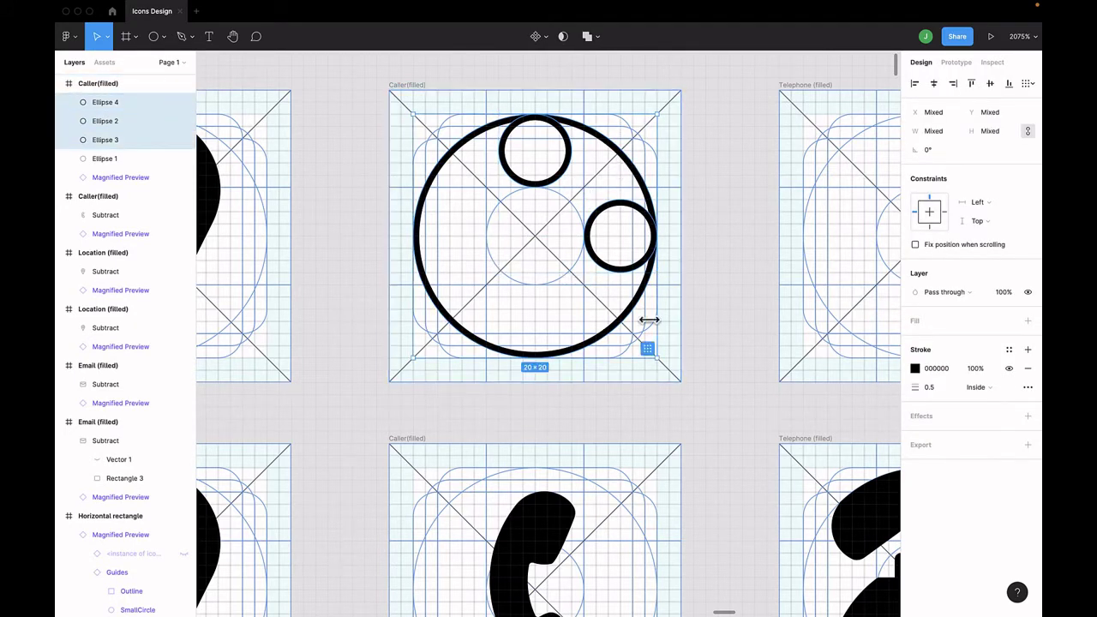
{"action": "left_click_drag", "start_coordinate": [660, 363], "coordinate": [660, 238]}
{"action": "left_click", "coordinate": [617, 82]}
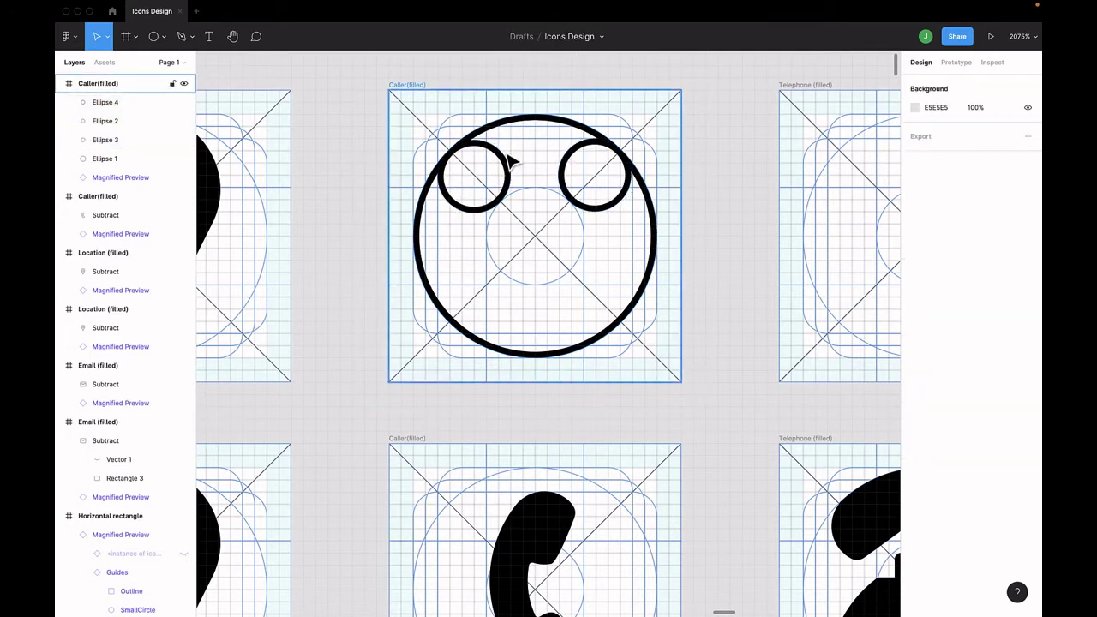
Step: Draw a 12×12 polygon at the circle's centre and give it 5 sides
{"action": "left_click", "coordinate": [163, 37]}
{"action": "left_click", "coordinate": [170, 121]}
{"action": "left_click_drag", "start_coordinate": [535, 236], "coordinate": [547, 315]}
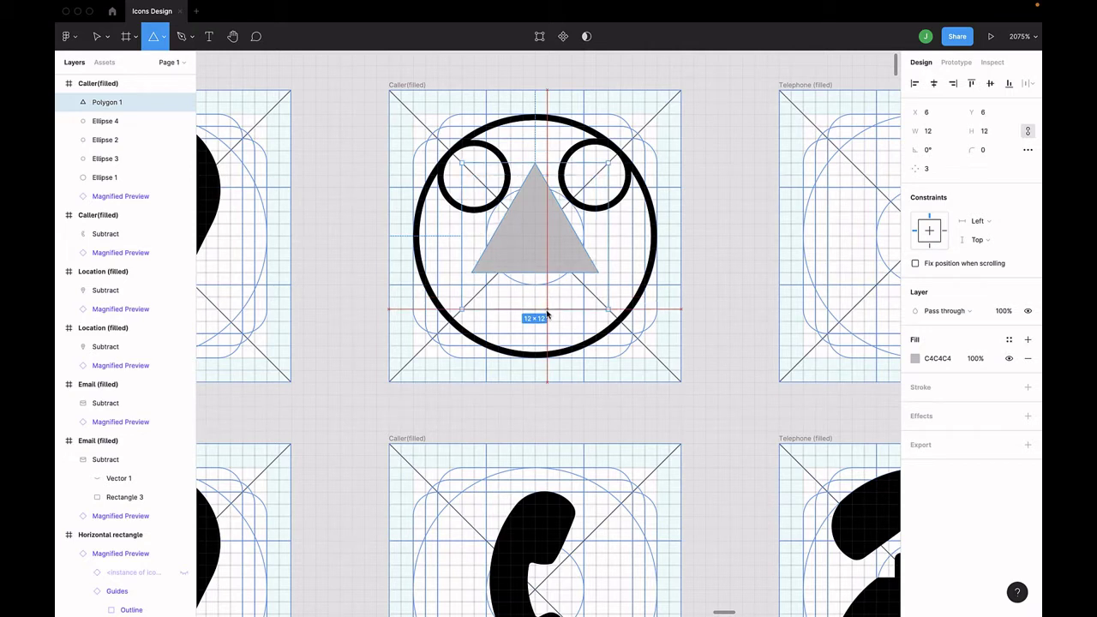
{"action": "left_click_drag", "start_coordinate": [547, 315], "coordinate": [547, 316]}
{"action": "left_click", "coordinate": [929, 170]}
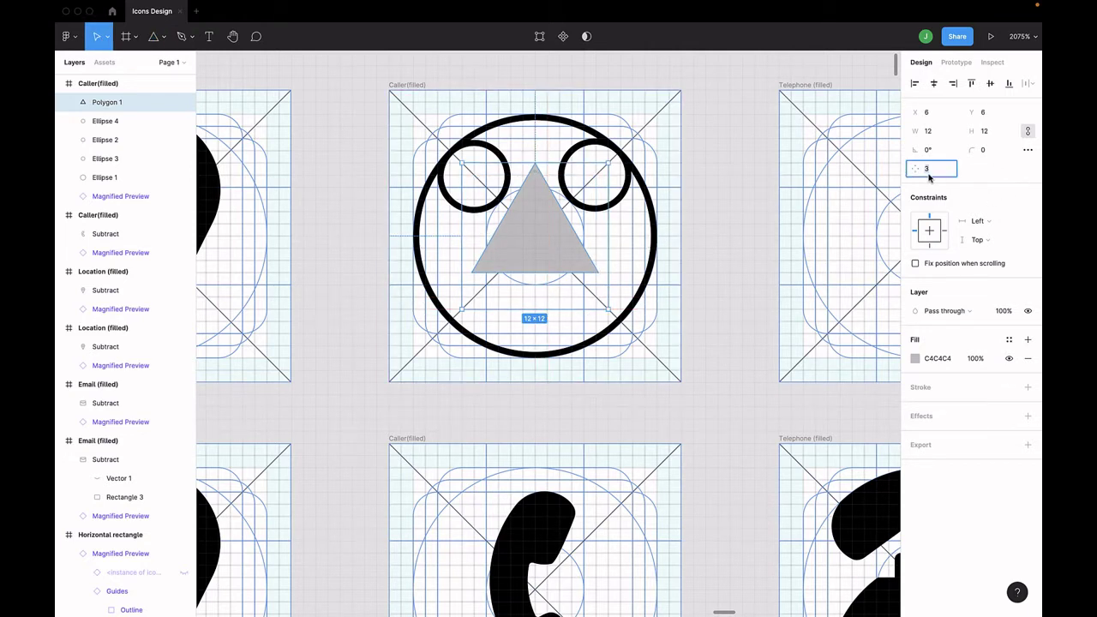
{"action": "type", "text": "5"}
{"action": "key", "text": "Return"}
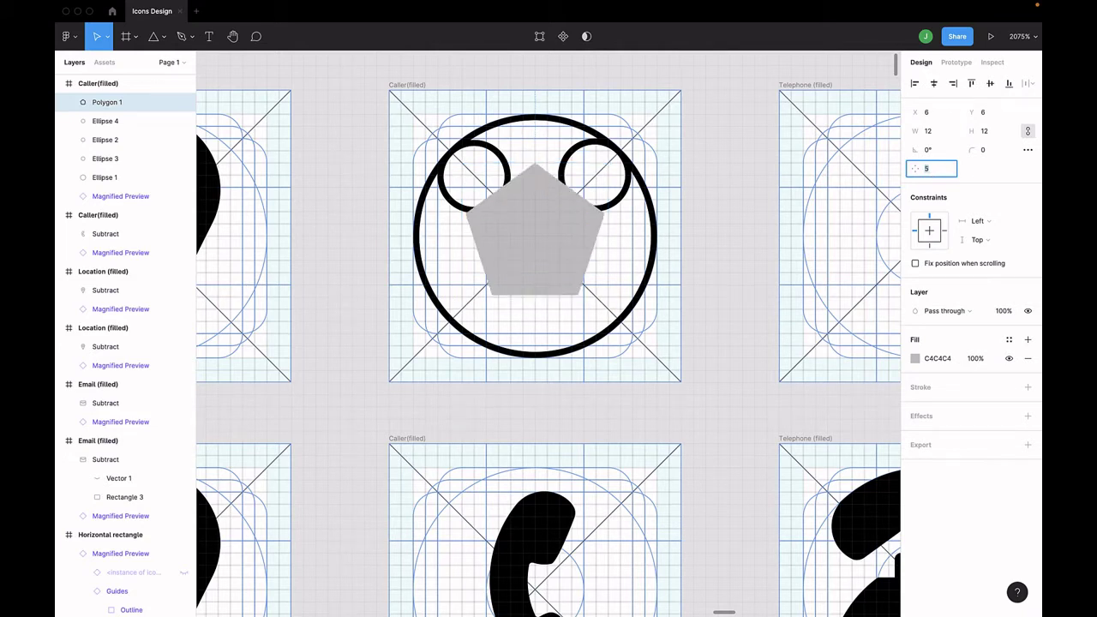
{"action": "left_click", "coordinate": [641, 184]}
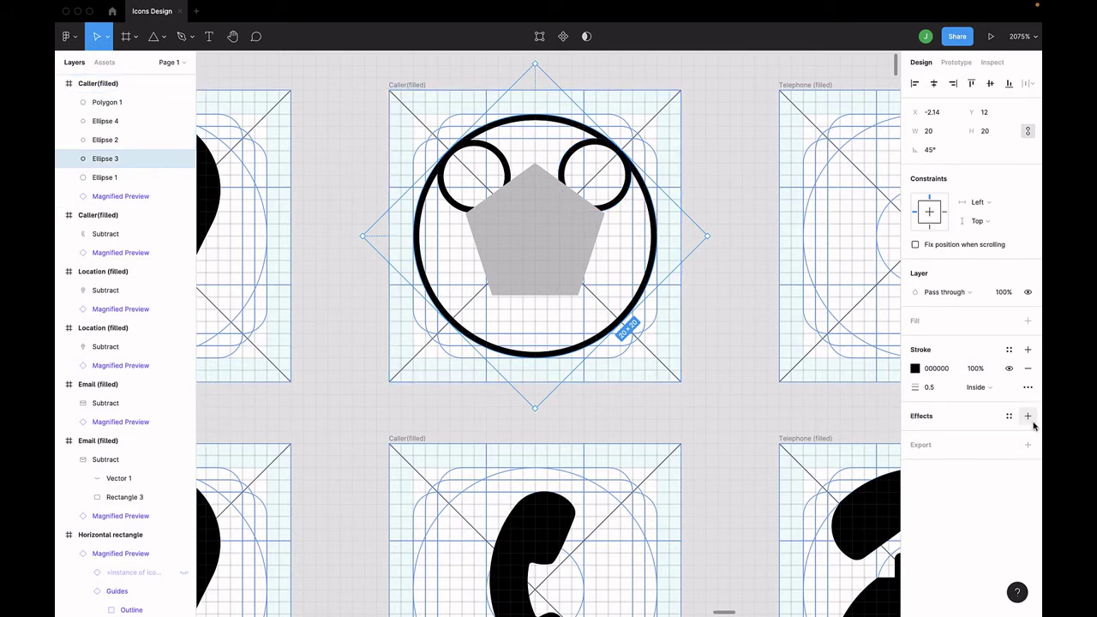
Step: Give the large circle a dark red 753030 fill and remove its black stroke
{"action": "left_click", "coordinate": [1028, 321]}
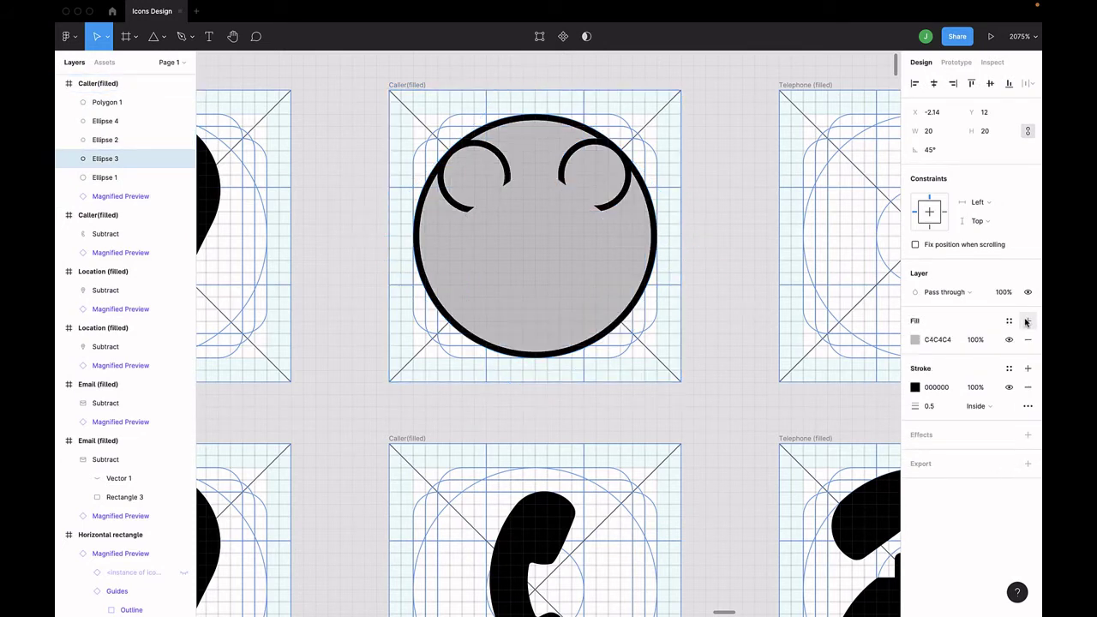
{"action": "left_click", "coordinate": [922, 346]}
{"action": "left_click", "coordinate": [917, 342]}
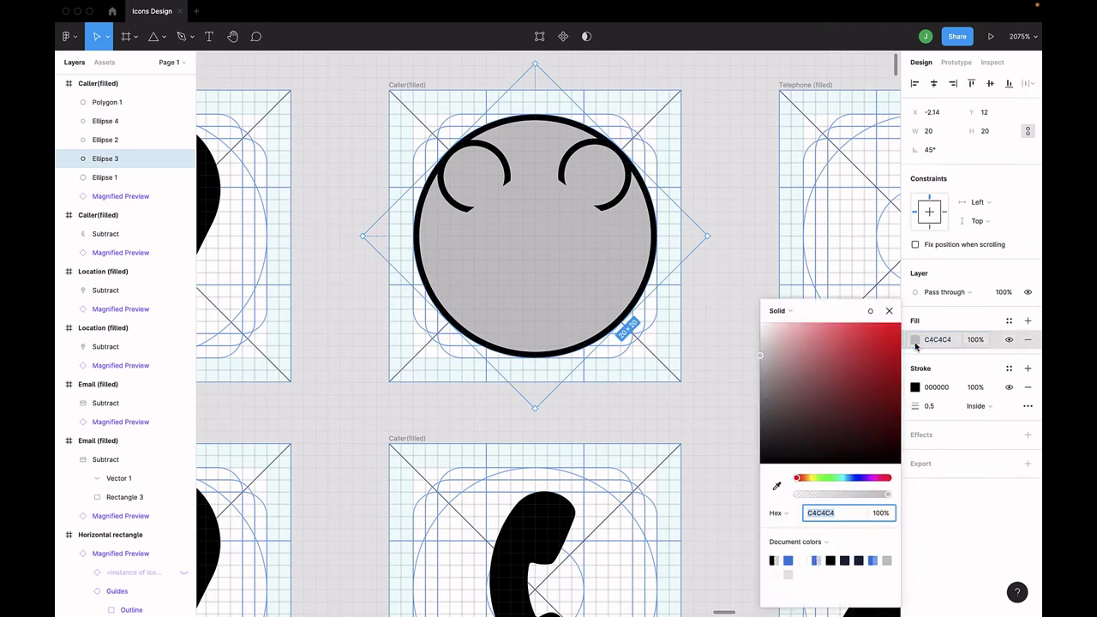
{"action": "left_click_drag", "start_coordinate": [814, 395], "coordinate": [812, 364]}
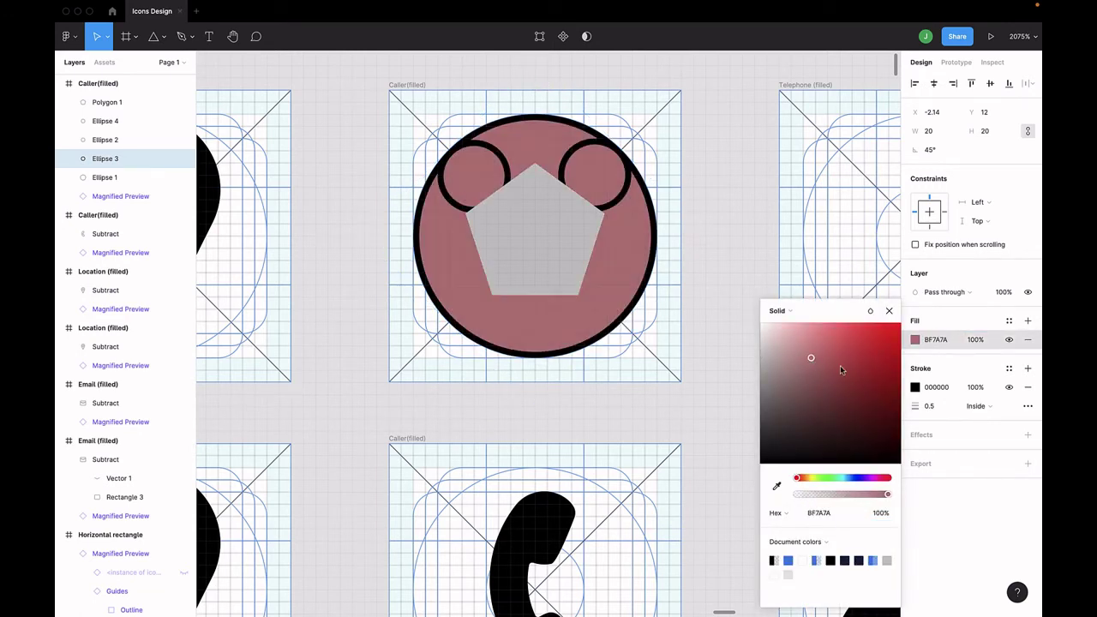
{"action": "left_click", "coordinate": [850, 371]}
{"action": "left_click", "coordinate": [842, 400]}
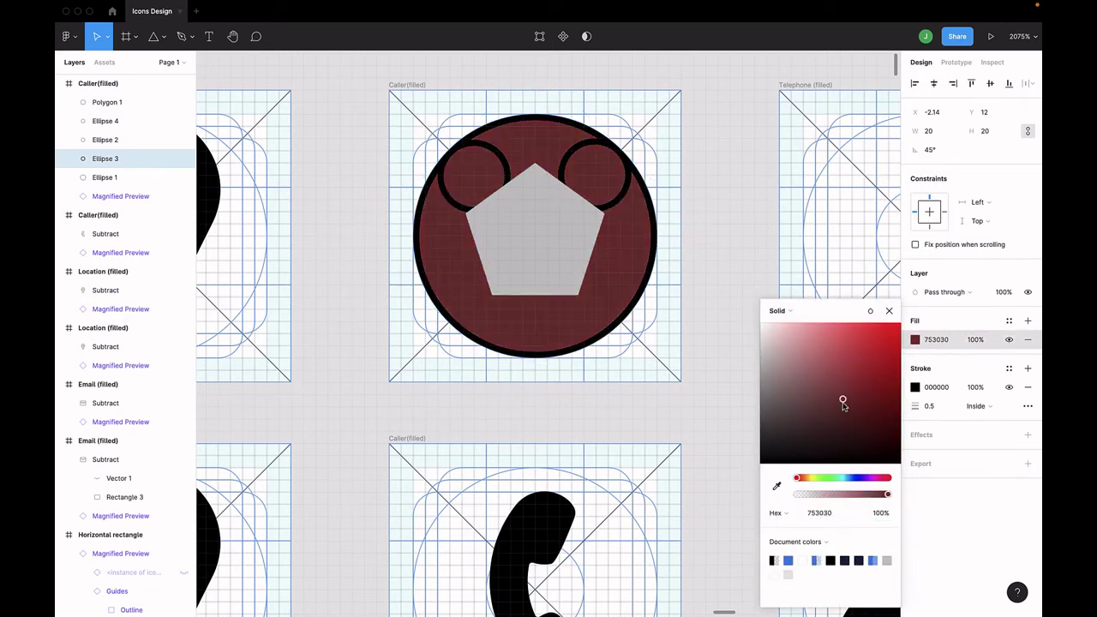
{"action": "left_click", "coordinate": [1027, 387]}
{"action": "key", "text": "Escape"}
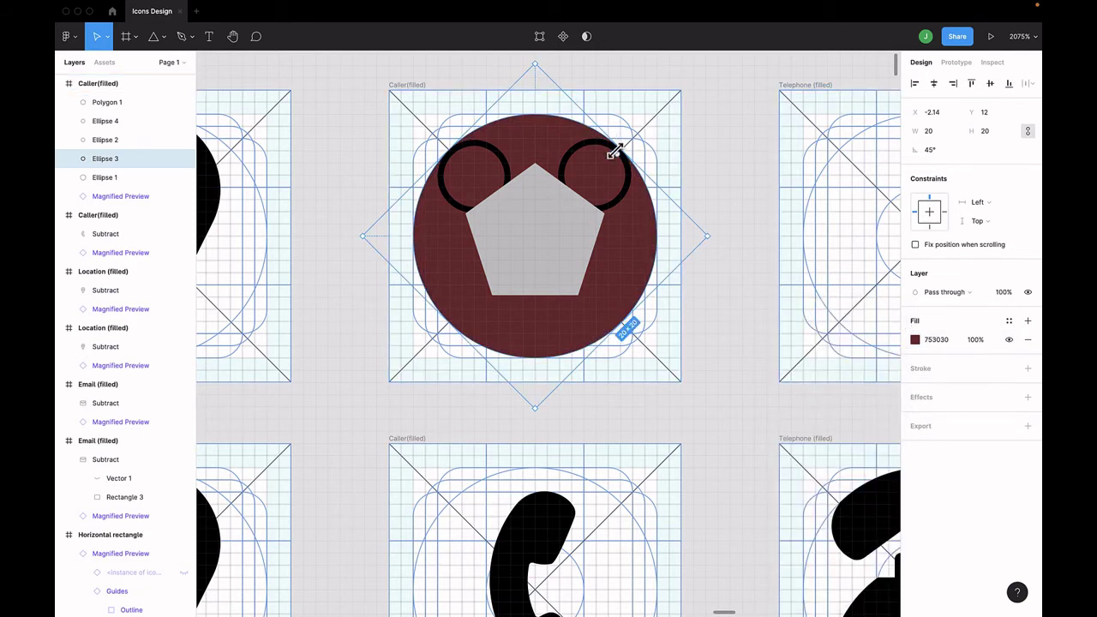
Step: Cut the red circle to a -25% top wedge and make the right small circle solid blue 2F80ED without a stroke
{"action": "left_click_drag", "start_coordinate": [624, 153], "coordinate": [470, 174]}
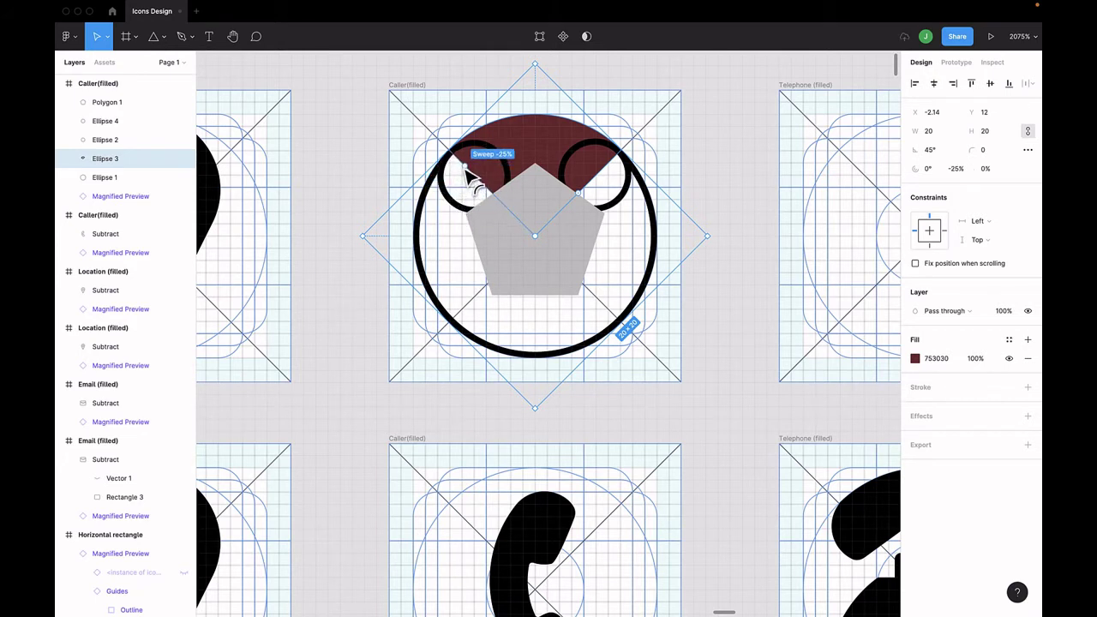
{"action": "left_click", "coordinate": [626, 203]}
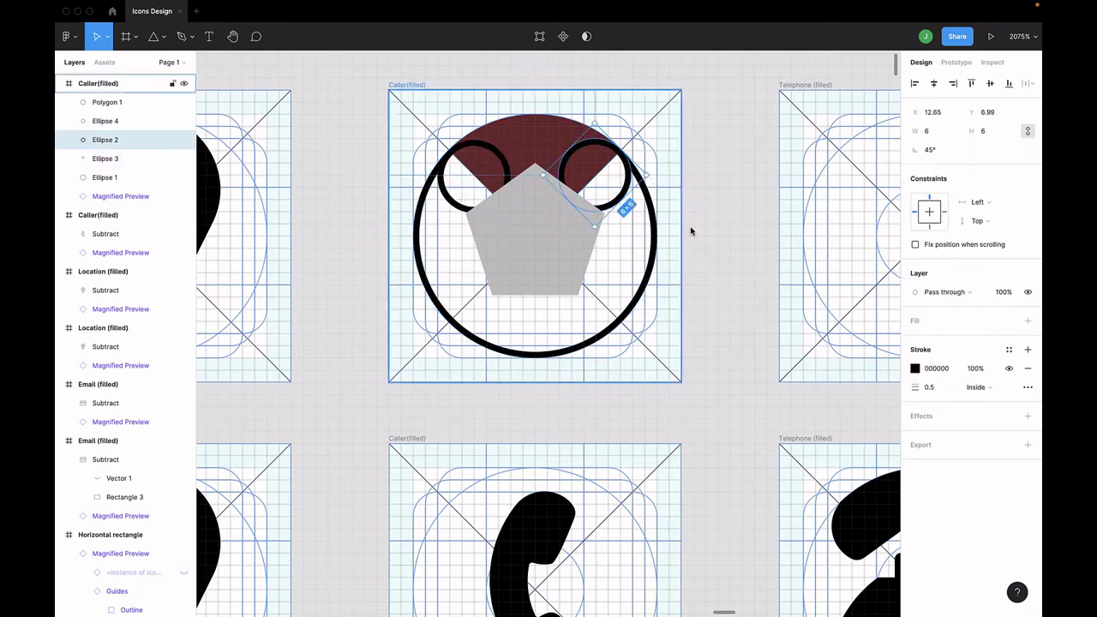
{"action": "left_click", "coordinate": [1028, 321]}
{"action": "left_click", "coordinate": [917, 342]}
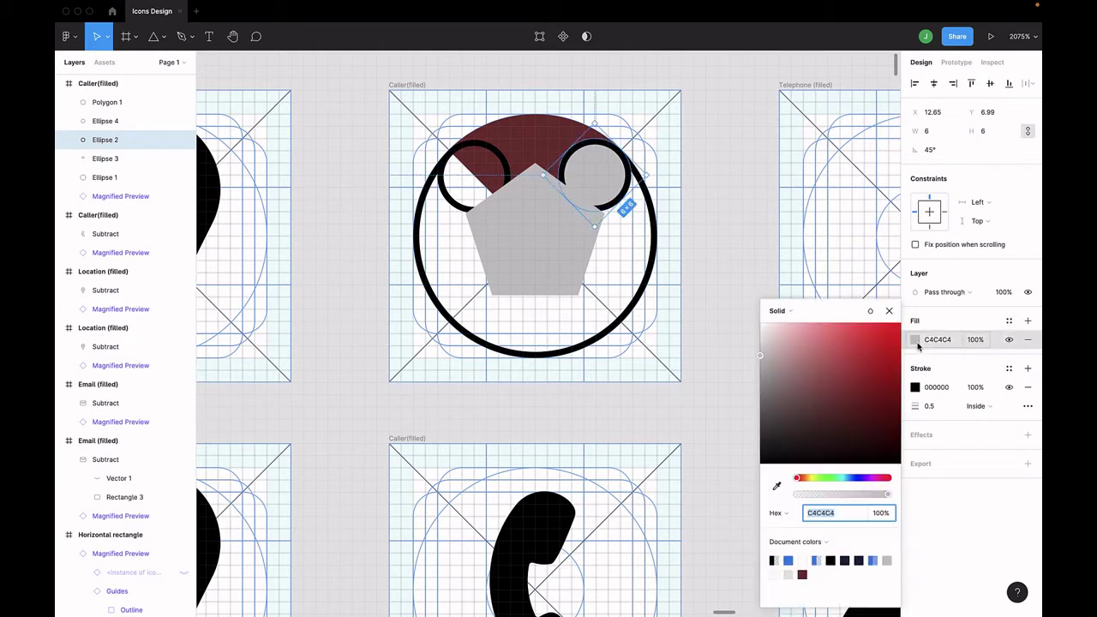
{"action": "left_click", "coordinate": [789, 561]}
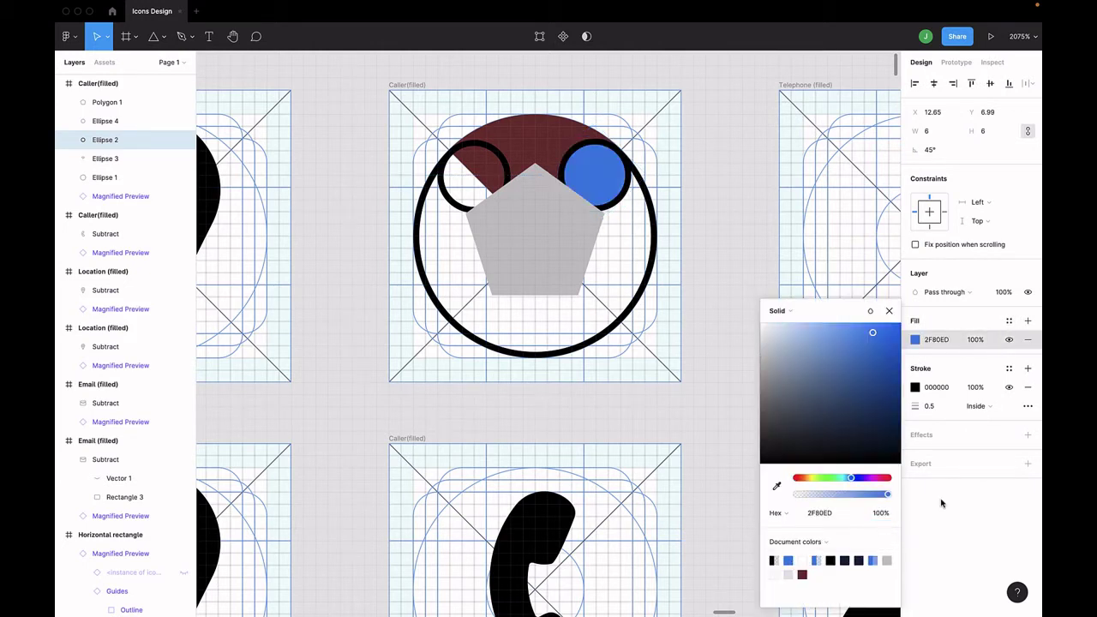
{"action": "left_click", "coordinate": [1028, 386]}
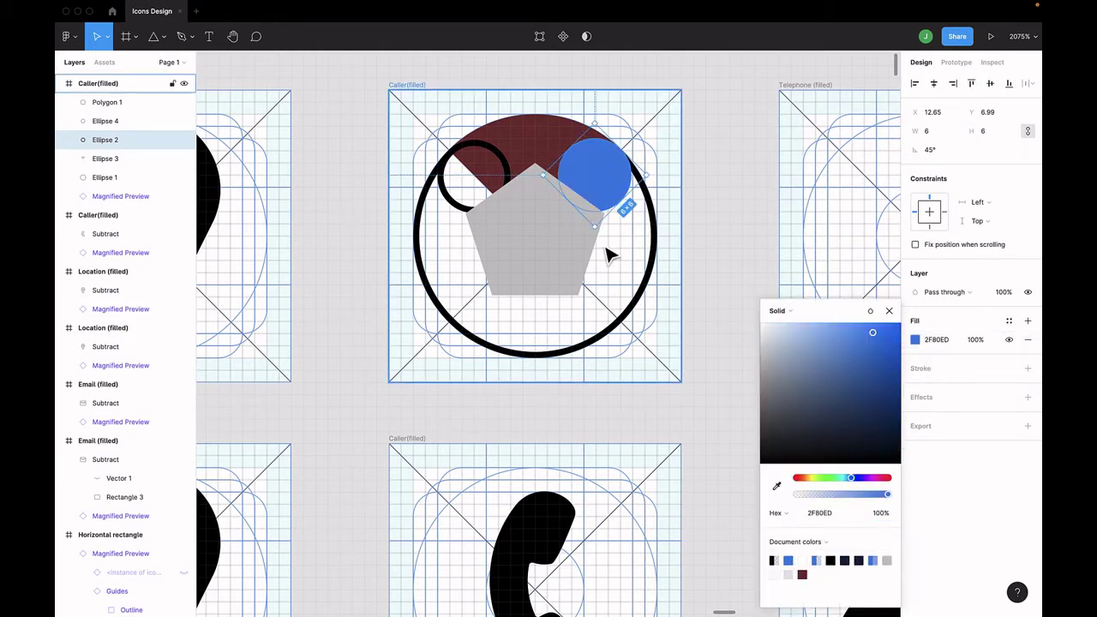
Step: Give the left small circle a blue 2F80ED fill and no stroke
{"action": "left_click", "coordinate": [505, 169]}
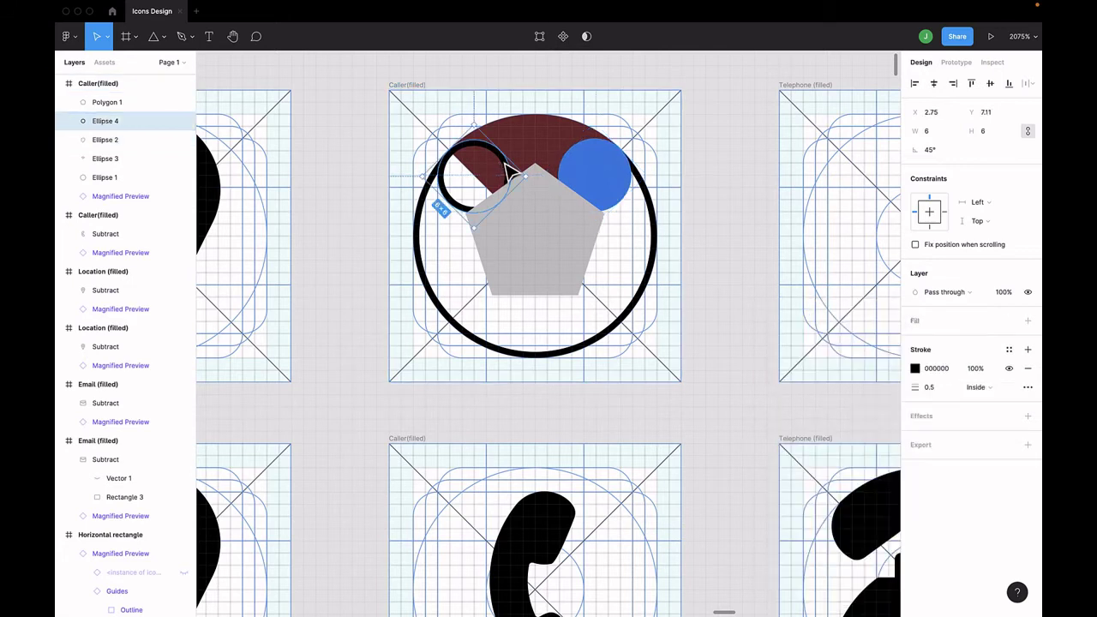
{"action": "left_click", "coordinate": [1027, 320]}
{"action": "left_click", "coordinate": [916, 341]}
{"action": "left_click", "coordinate": [789, 561]}
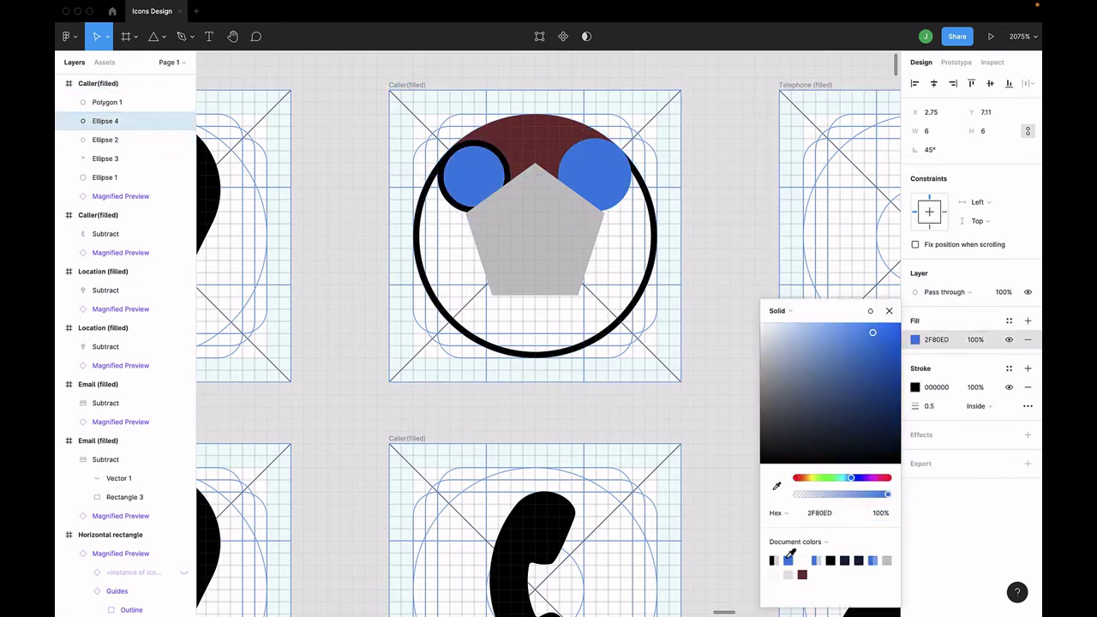
{"action": "left_click", "coordinate": [1028, 386]}
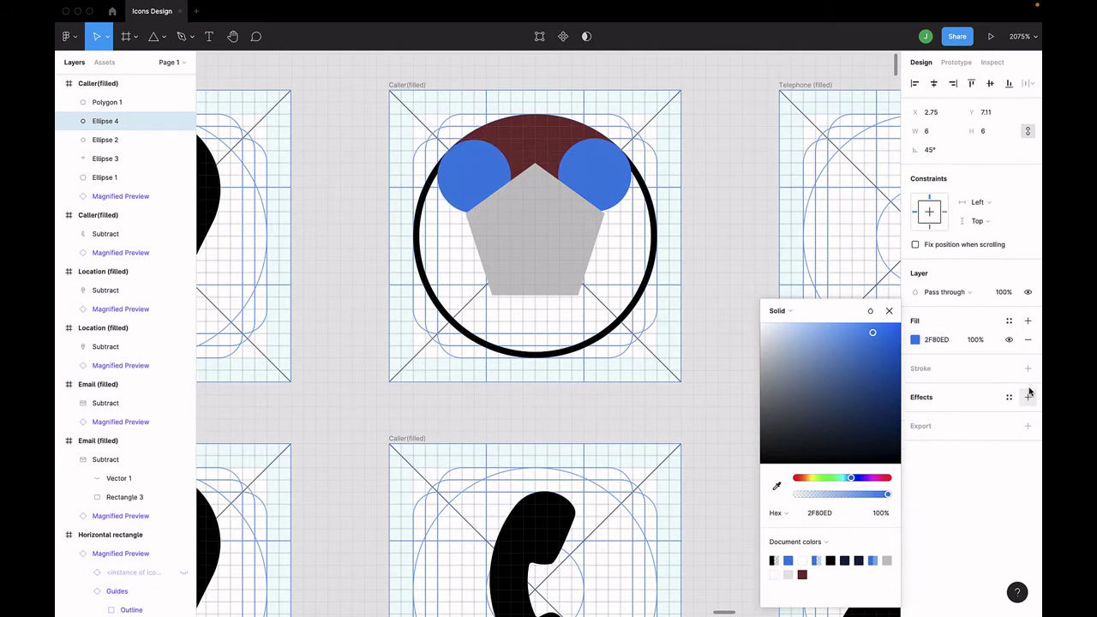
Step: Hollow the dark red wedge into a thick arc band at about 60% ratio
{"action": "left_click", "coordinate": [534, 150]}
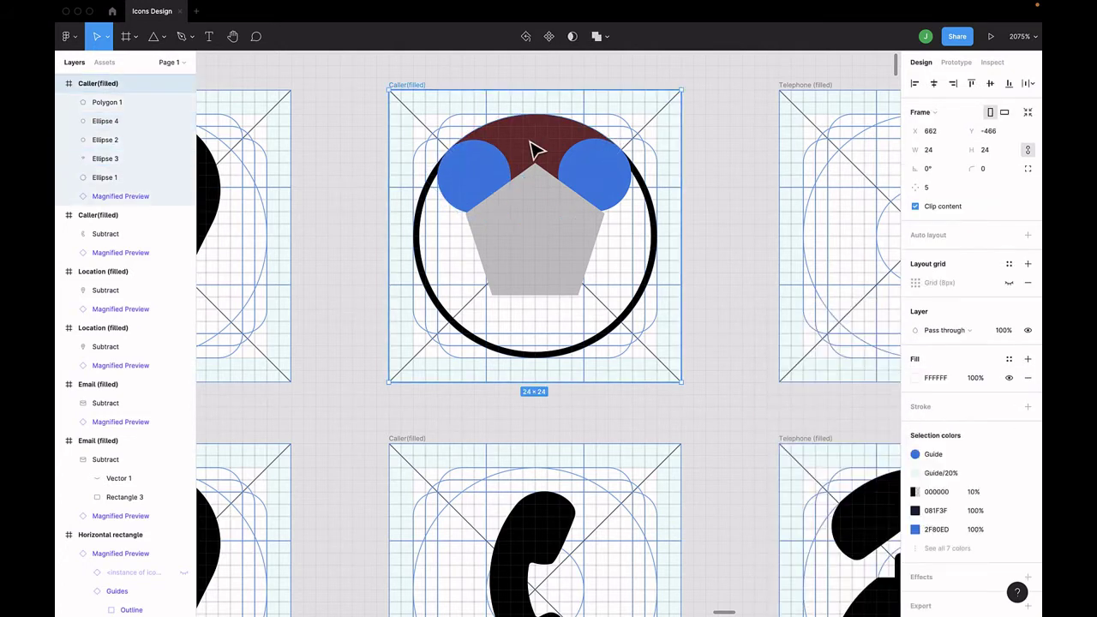
{"action": "double_click", "coordinate": [535, 150]}
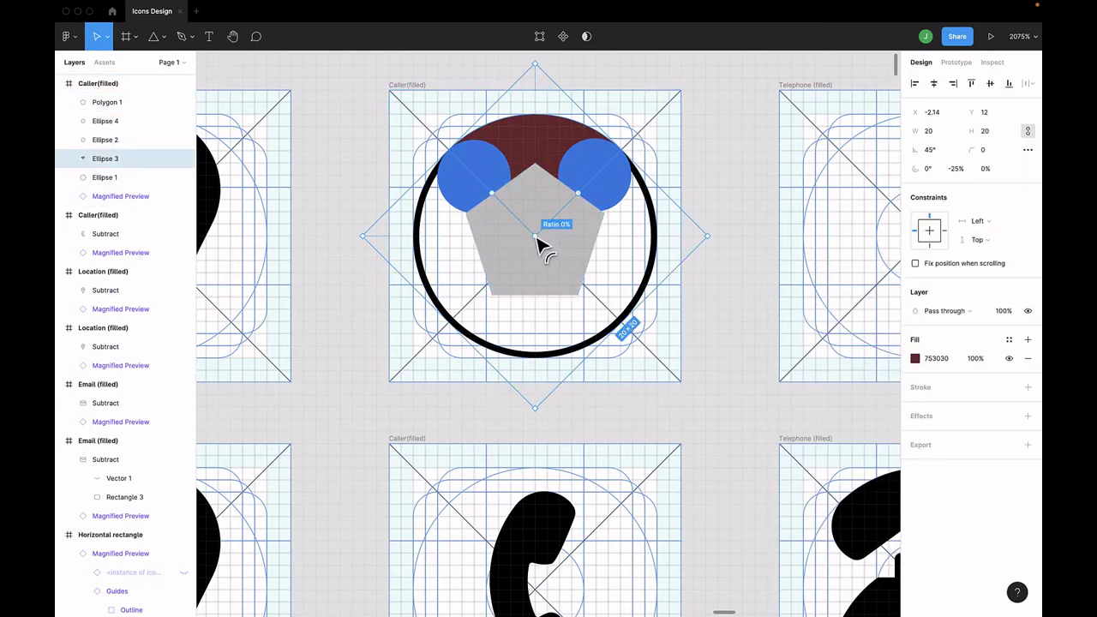
{"action": "left_click_drag", "start_coordinate": [538, 244], "coordinate": [544, 166]}
Step: Remove the outer black ring circle's stroke and delete it
{"action": "scroll", "coordinate": [543, 166], "scroll_direction": "up", "scroll_amount": 3}
{"action": "key", "text": "Tab"}
{"action": "scroll", "coordinate": [743, 295], "scroll_direction": "down", "scroll_amount": 1}
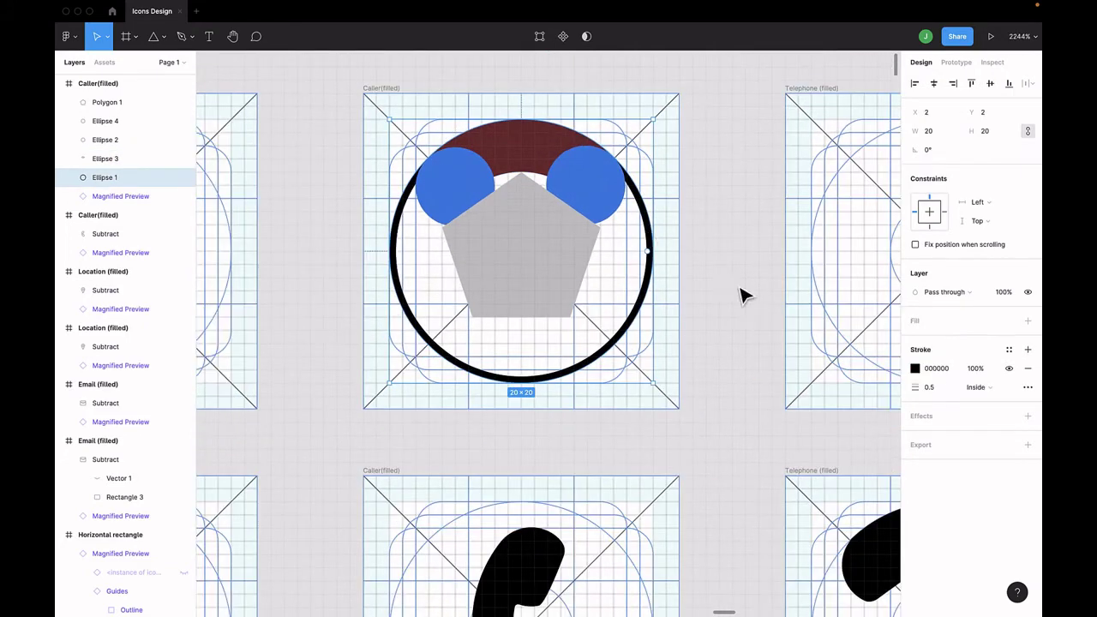
{"action": "left_click", "coordinate": [1029, 368]}
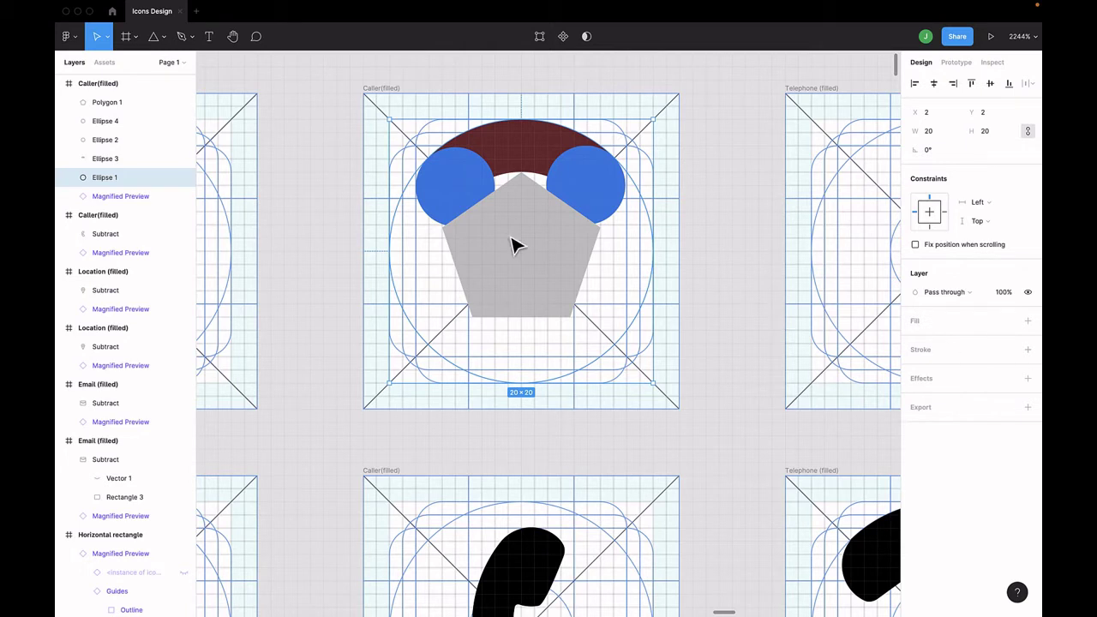
{"action": "key", "text": "Delete"}
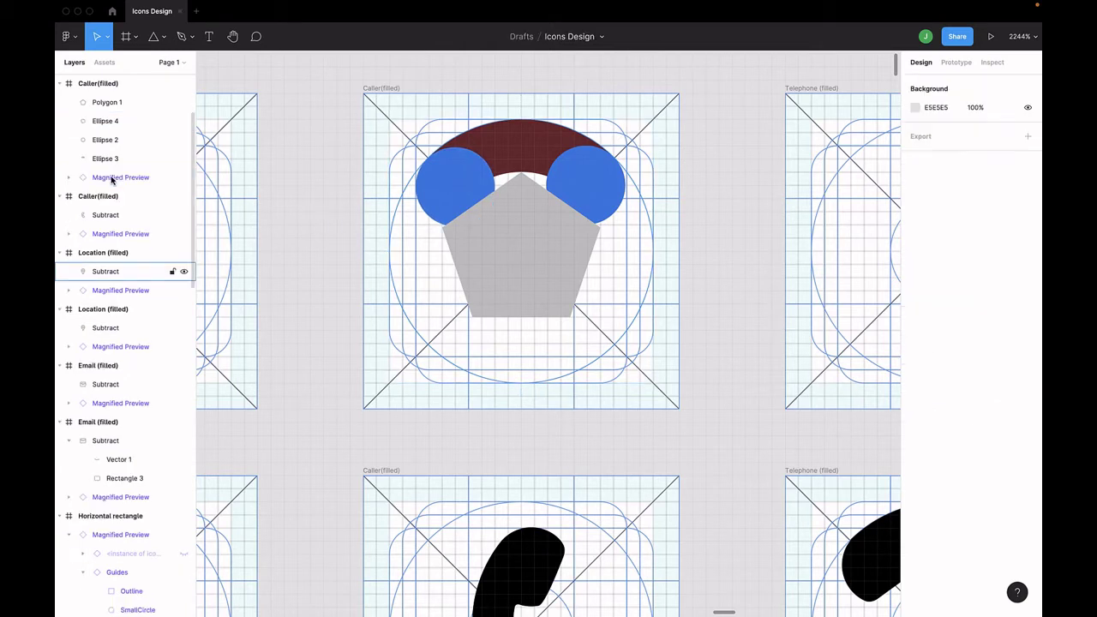
Step: Union the red arc and both blue circles into one shape
{"action": "left_click", "coordinate": [108, 159]}
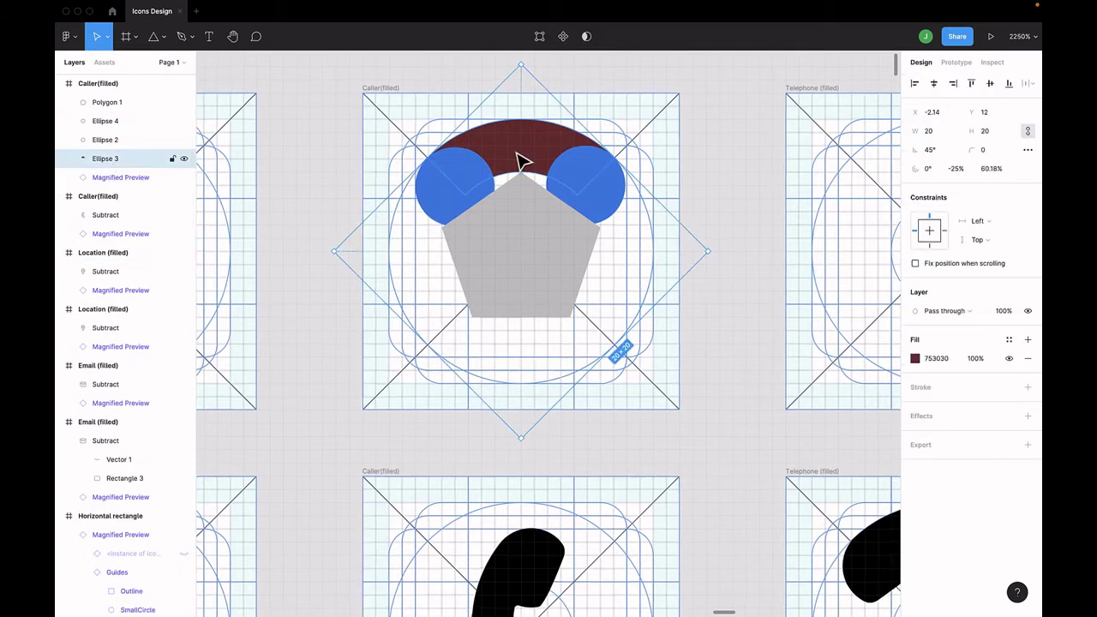
{"action": "left_click", "coordinate": [446, 210], "text": "shift"}
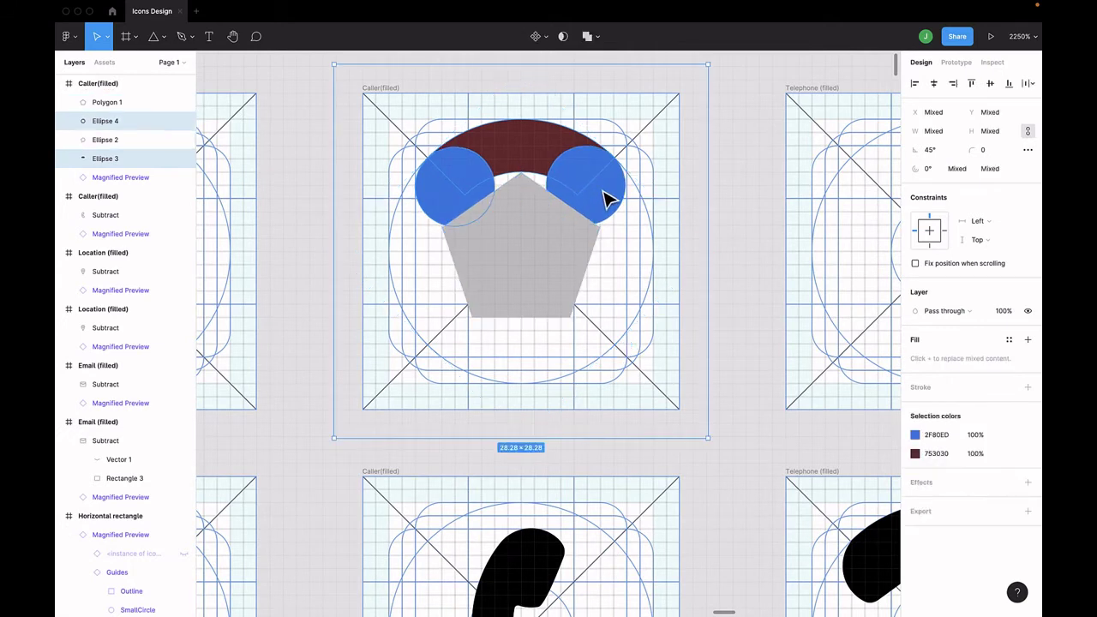
{"action": "left_click", "coordinate": [608, 196], "text": "shift"}
{"action": "left_click", "coordinate": [592, 36]}
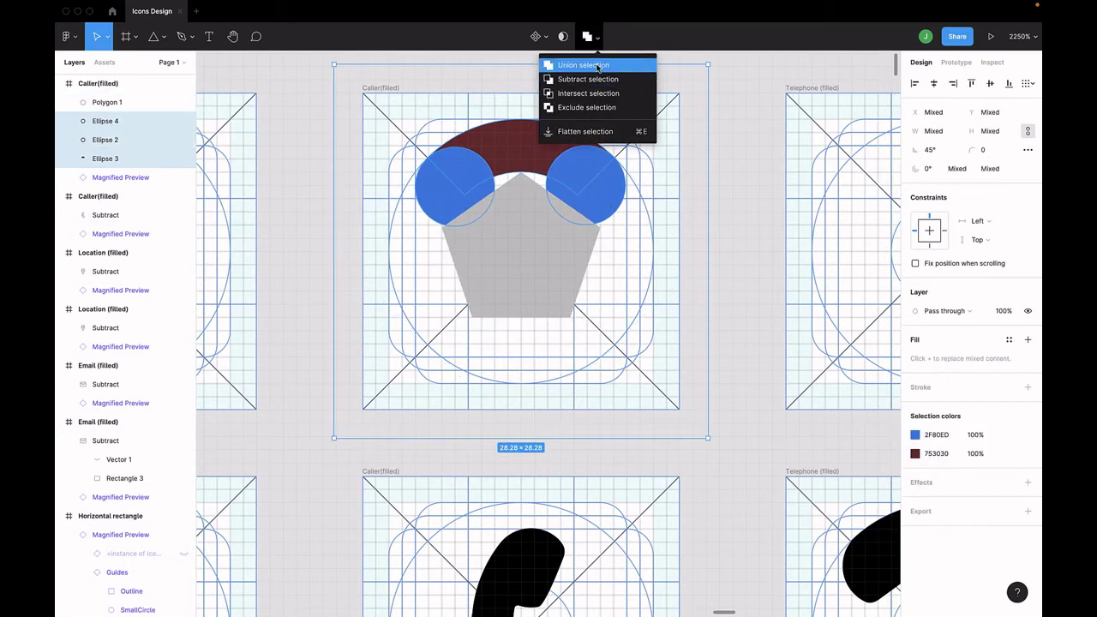
{"action": "left_click", "coordinate": [600, 65]}
{"action": "left_click", "coordinate": [718, 134]}
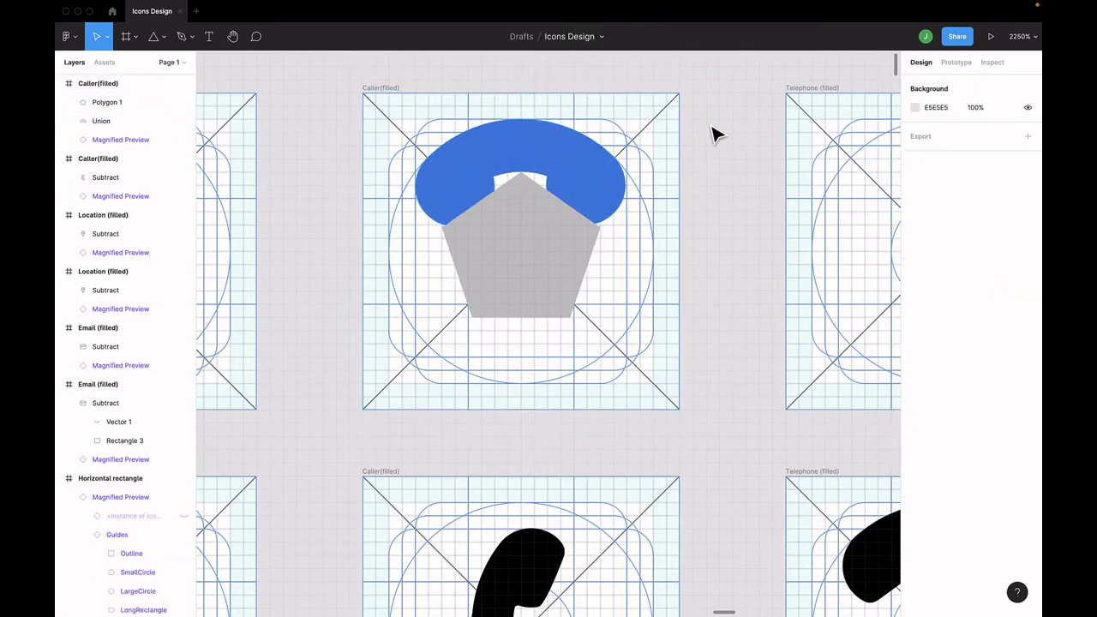
Step: Subtract the grey pentagon from the merged blue shape
{"action": "left_click", "coordinate": [534, 228]}
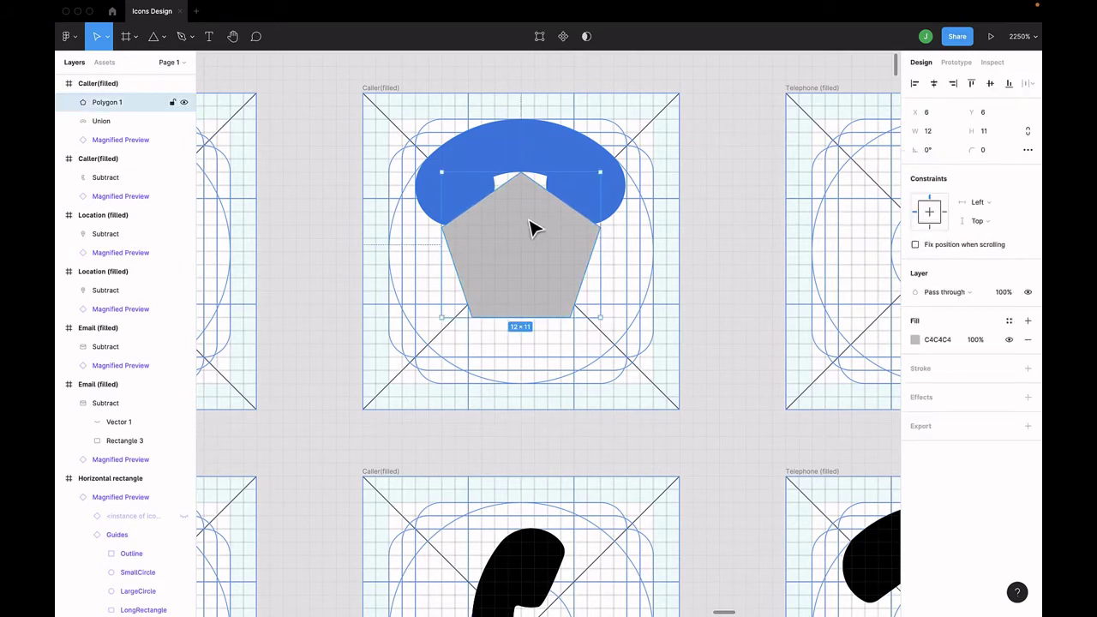
{"action": "left_click", "coordinate": [594, 163], "text": "shift"}
{"action": "left_click", "coordinate": [591, 36]}
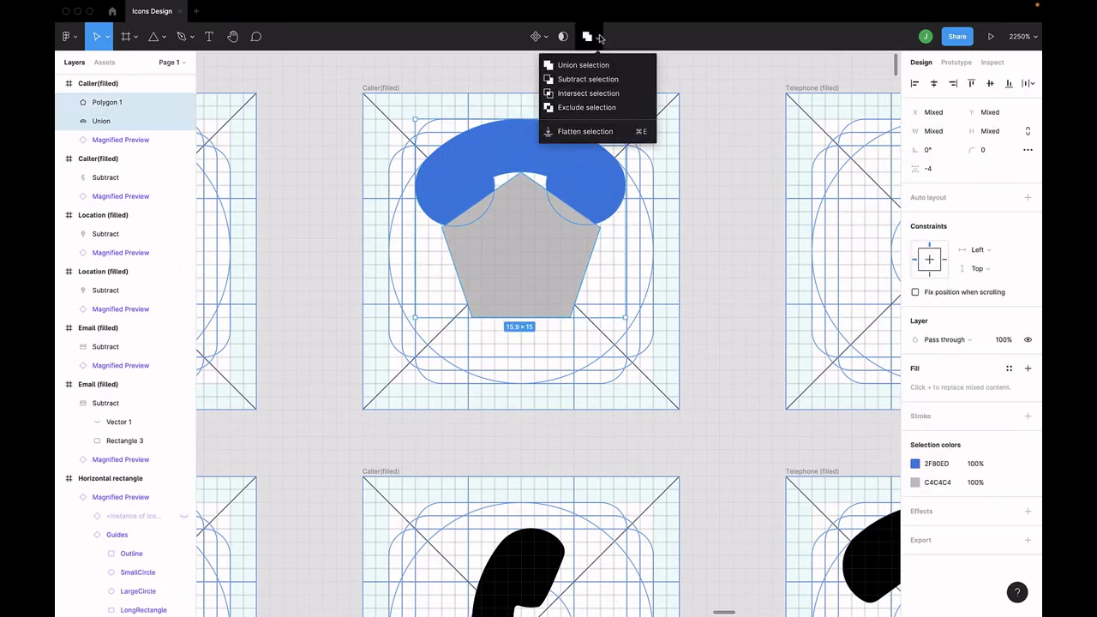
{"action": "left_click", "coordinate": [600, 80]}
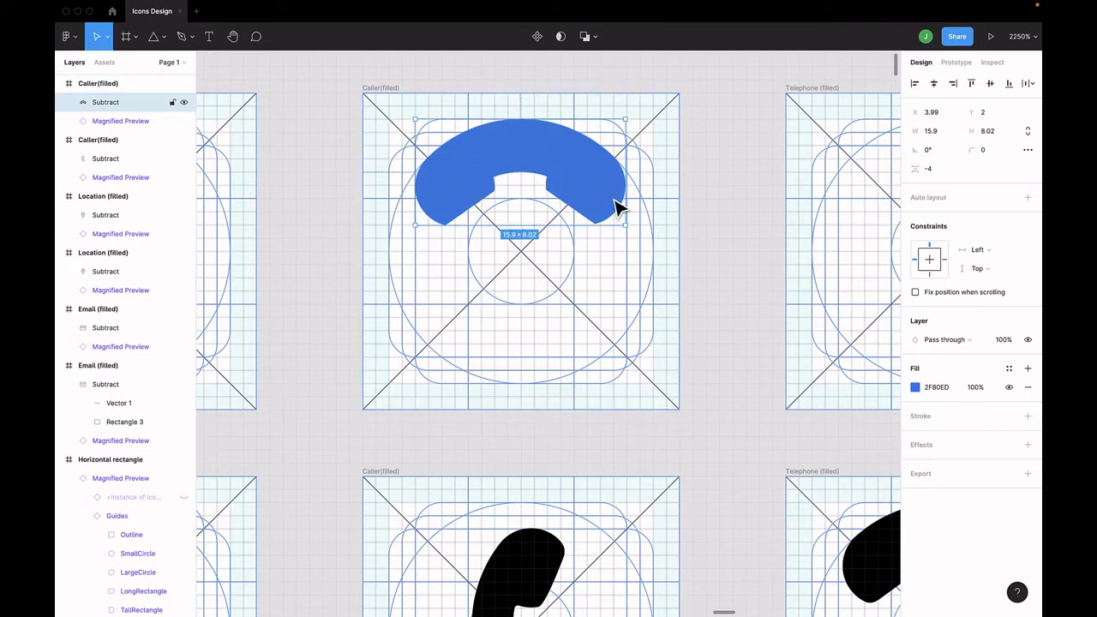
Step: Flatten the cut-out shape and round the inner notch's corners to radius 2
{"action": "left_click", "coordinate": [594, 36]}
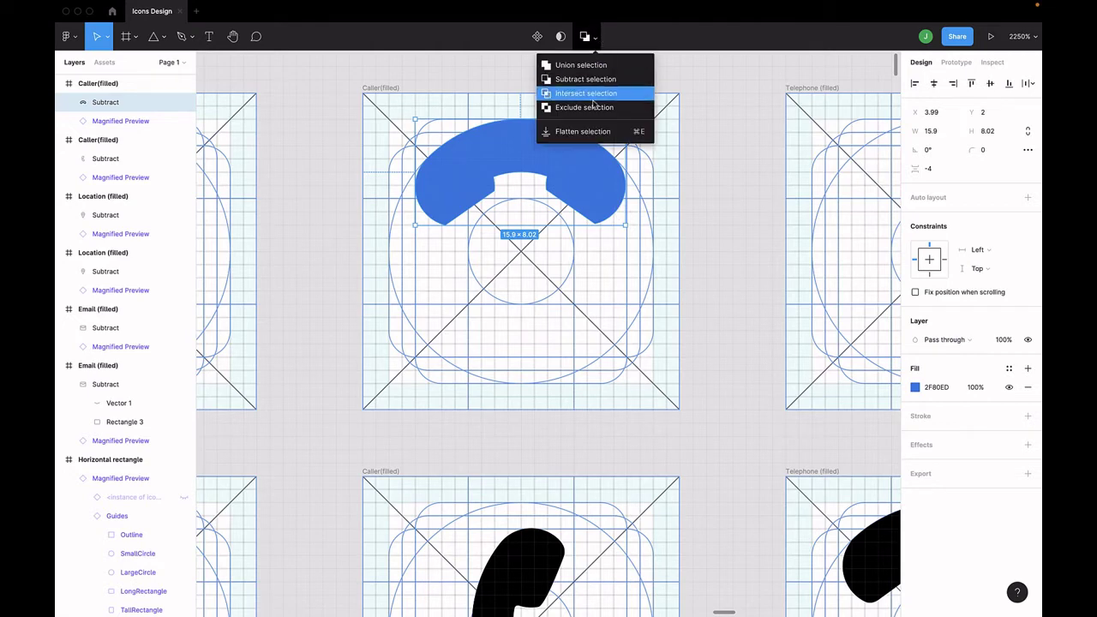
{"action": "left_click", "coordinate": [588, 131]}
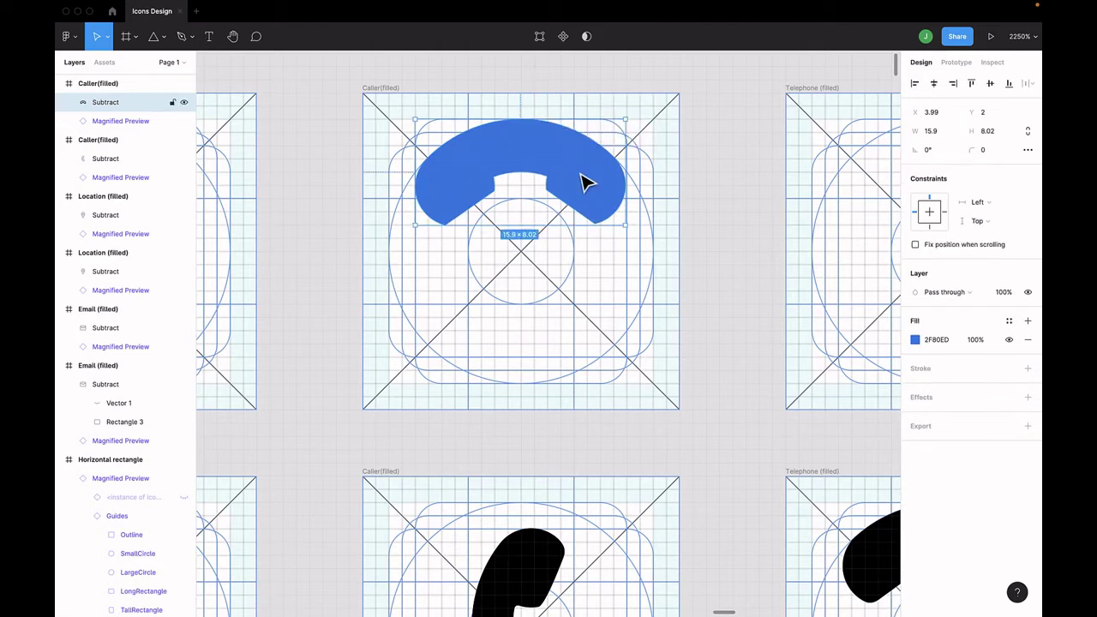
{"action": "double_click", "coordinate": [583, 183]}
{"action": "scroll", "coordinate": [583, 182], "scroll_direction": "up", "scroll_amount": 3}
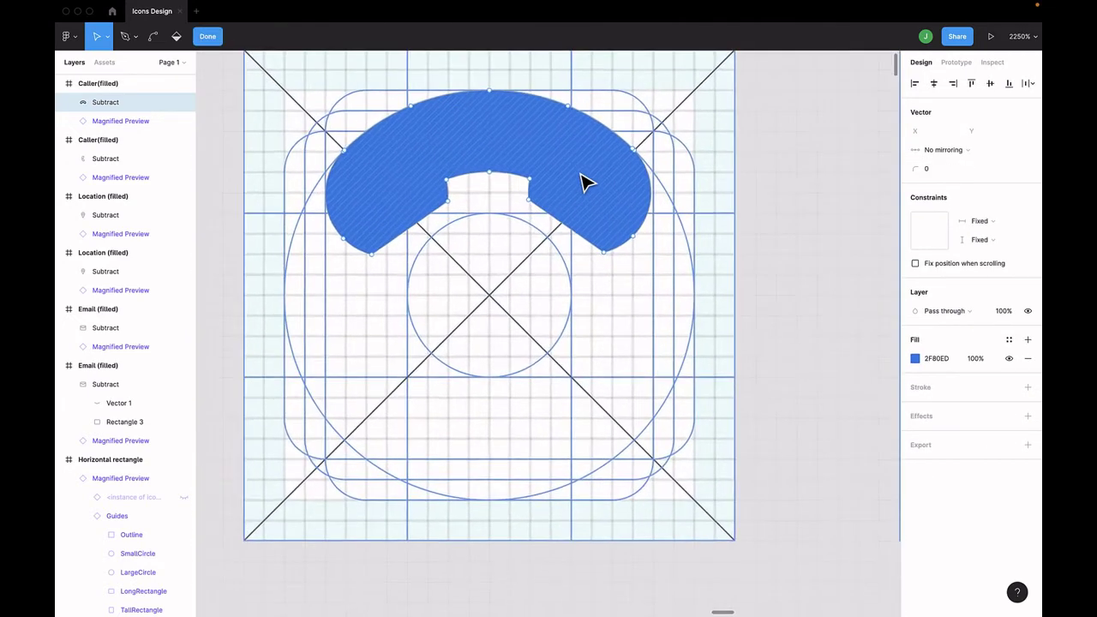
{"action": "left_click", "coordinate": [529, 180]}
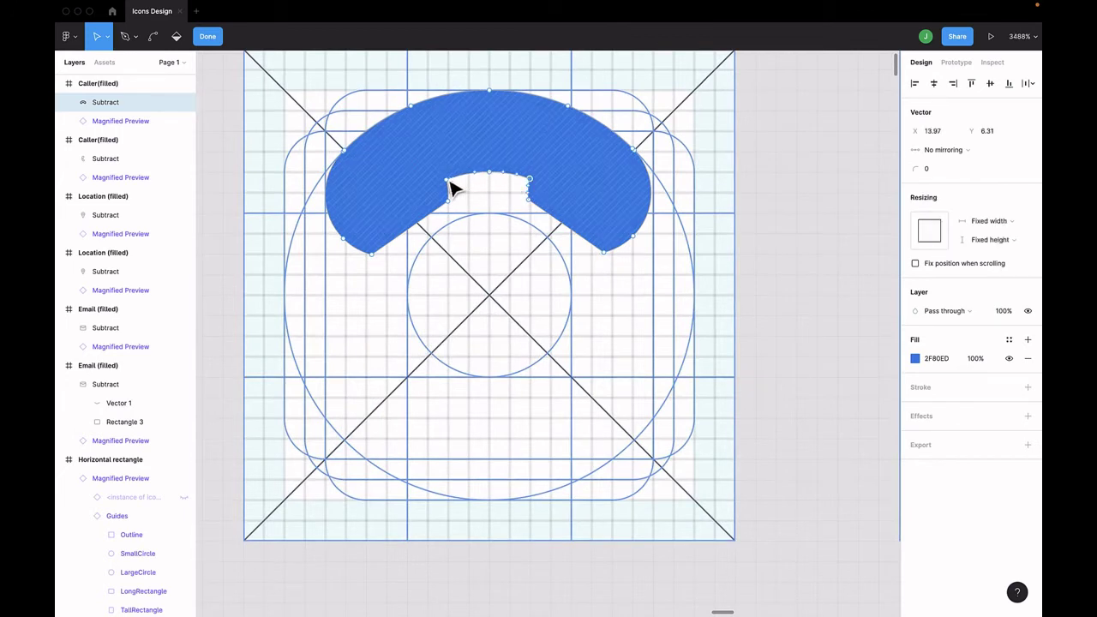
{"action": "left_click", "coordinate": [942, 171]}
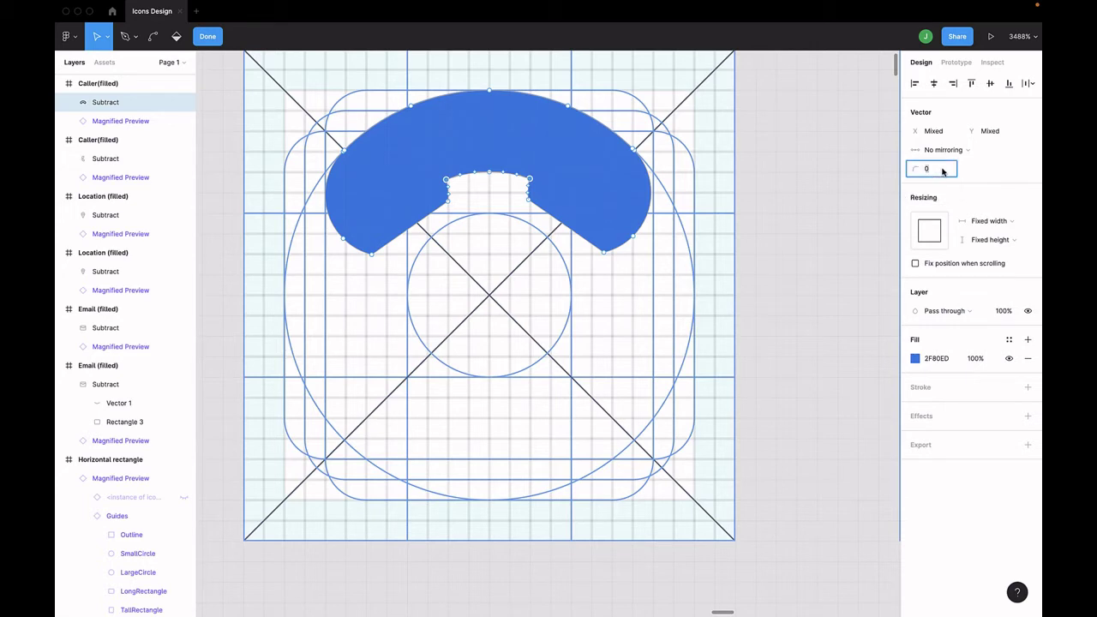
{"action": "type", "text": "1"}
{"action": "key", "text": "Up"}
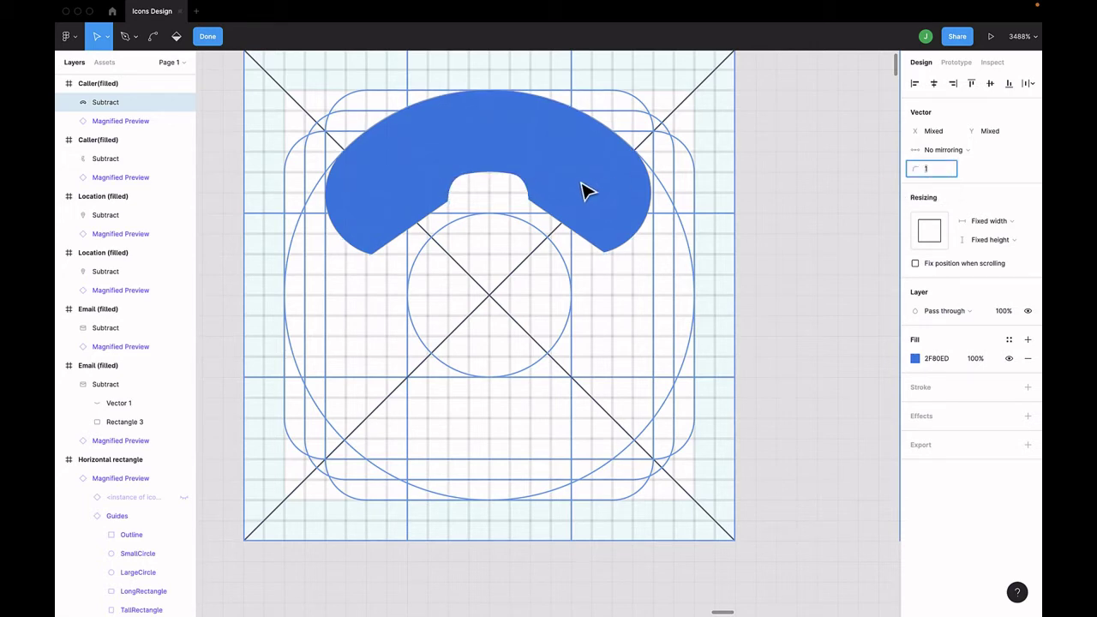
Step: Round the handset's end points to radius 2 and change its fill to black 000000
{"action": "left_click", "coordinate": [571, 188]}
{"action": "left_click", "coordinate": [530, 209]}
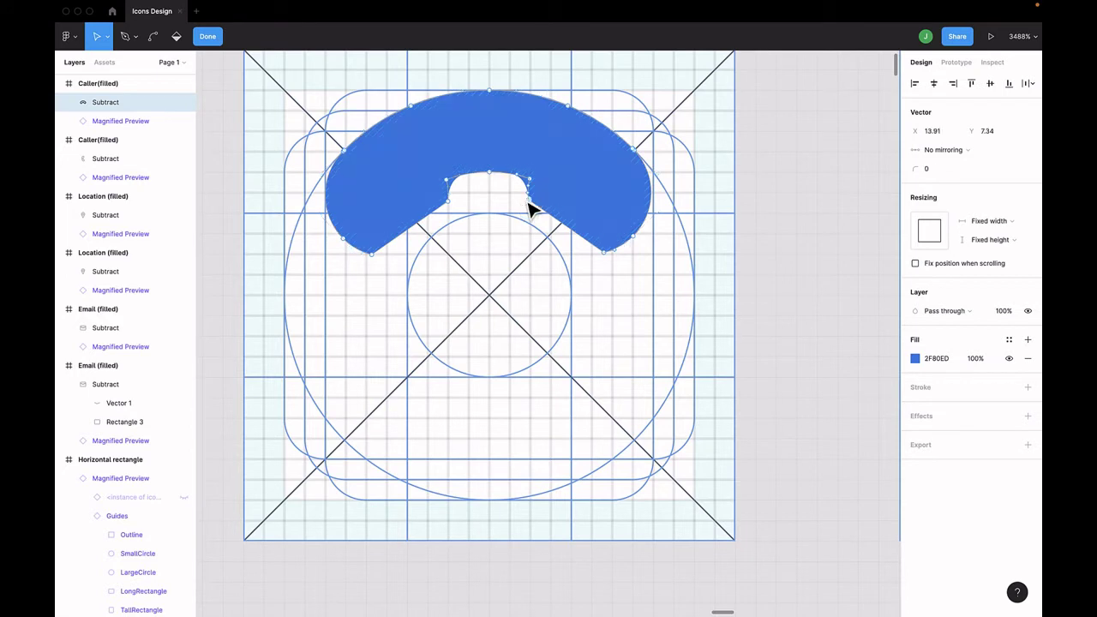
{"action": "left_click", "coordinate": [604, 252], "text": "shift"}
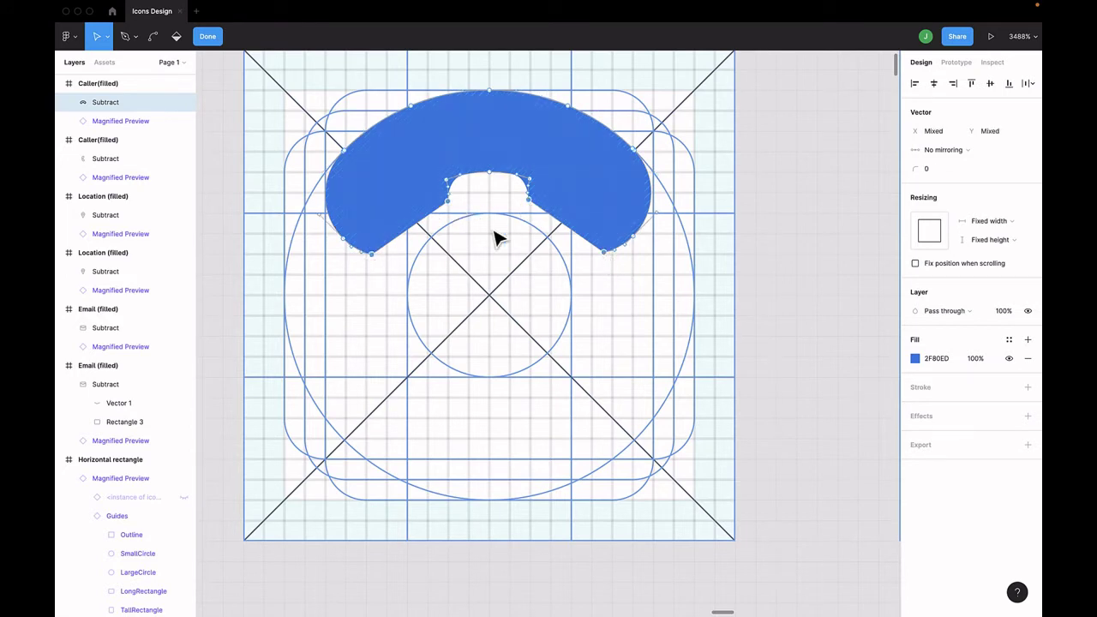
{"action": "left_click", "coordinate": [939, 172]}
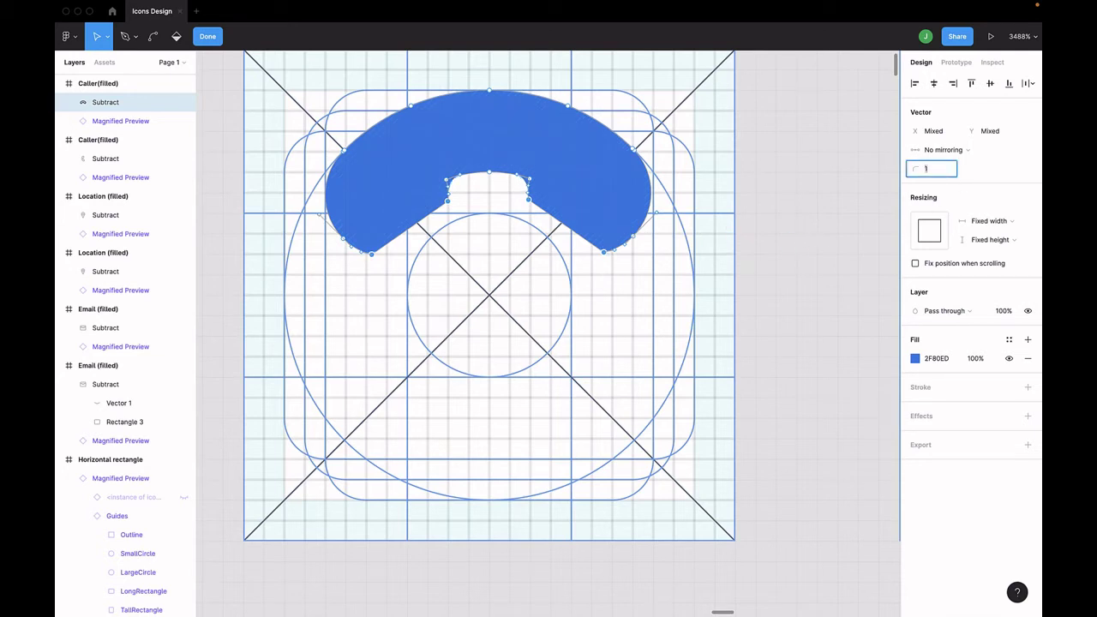
{"action": "key", "text": "Up"}
{"action": "key", "text": "Up"}
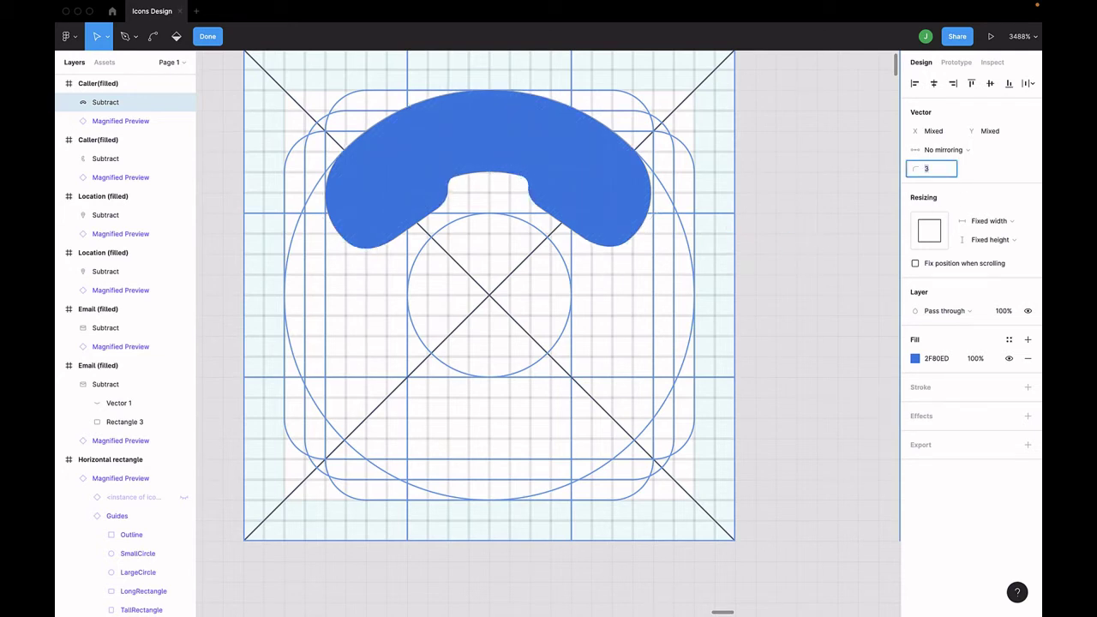
{"action": "key", "text": "Down"}
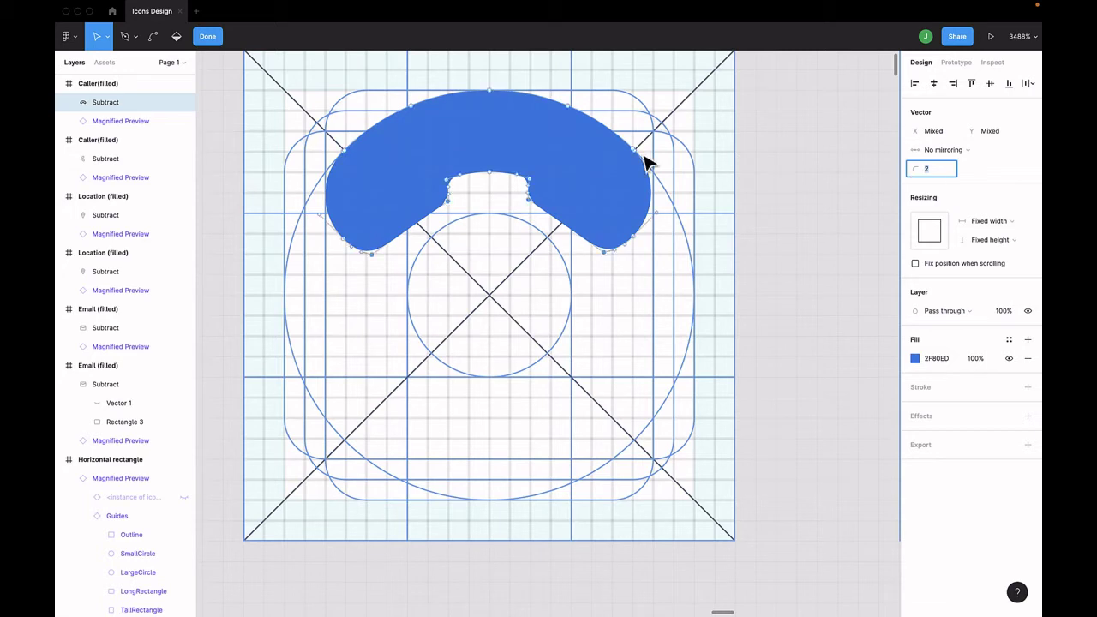
{"action": "left_click", "coordinate": [620, 154]}
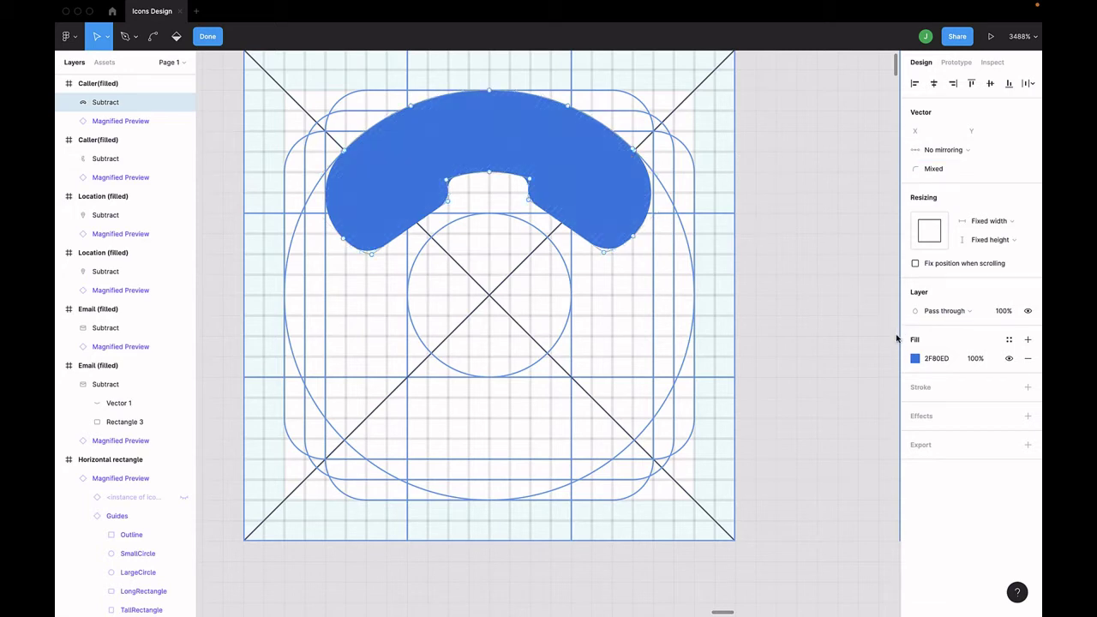
{"action": "left_click", "coordinate": [916, 358]}
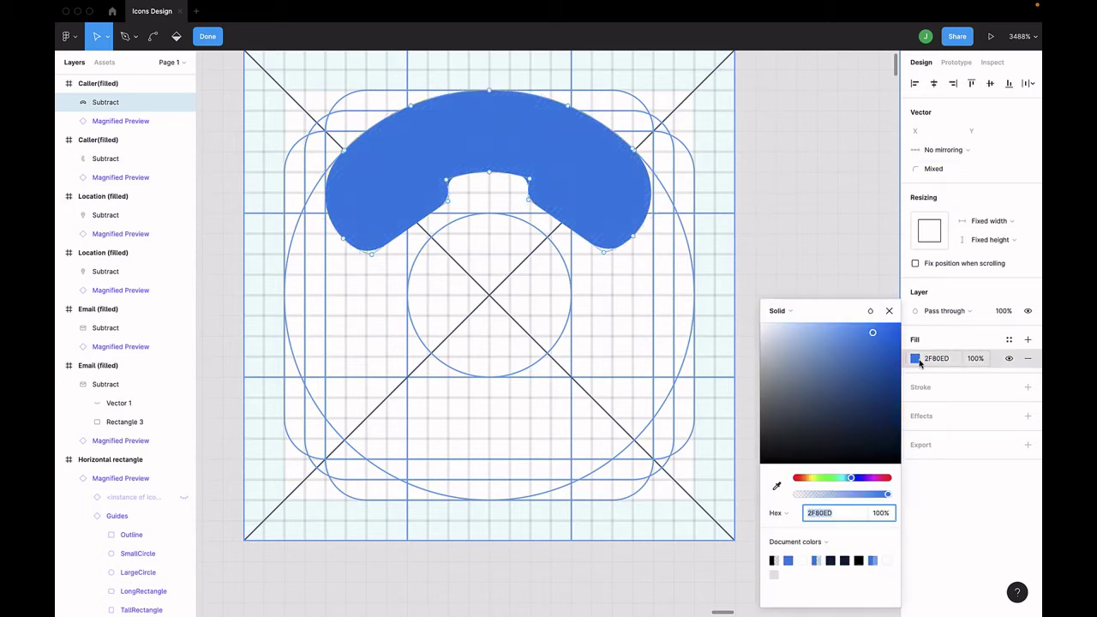
{"action": "left_click", "coordinate": [860, 559]}
Step: Rotate the black handset to 112.55° and nudge it lower in the Caller (filled) grid
{"action": "left_click", "coordinate": [889, 312]}
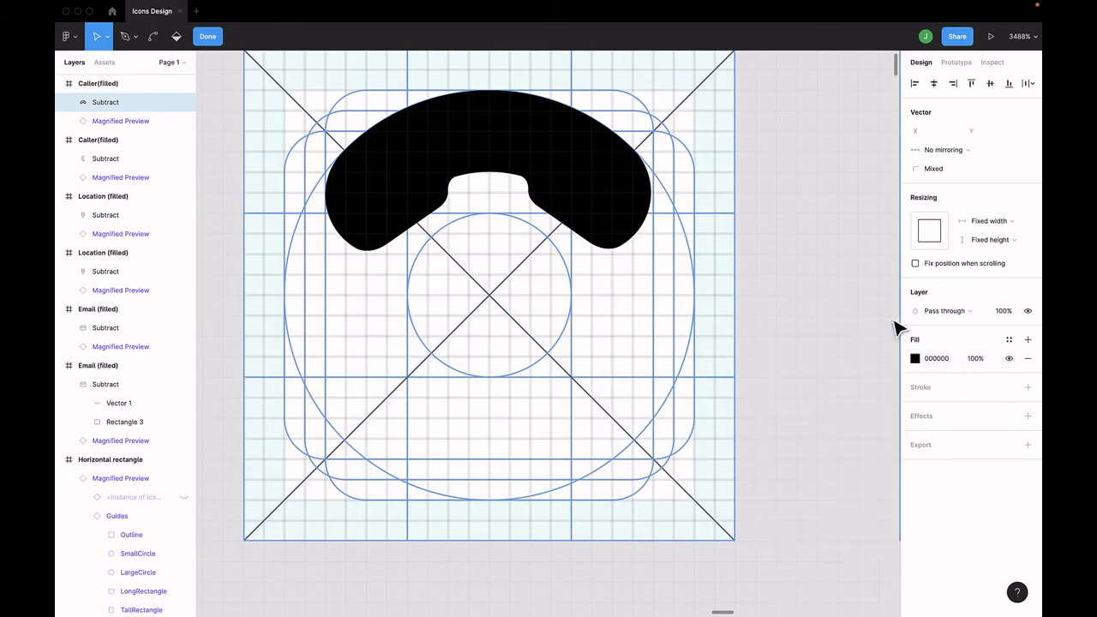
{"action": "scroll", "coordinate": [792, 322], "scroll_direction": "down", "scroll_amount": 8}
{"action": "scroll", "coordinate": [791, 322], "scroll_direction": "right", "scroll_amount": 1}
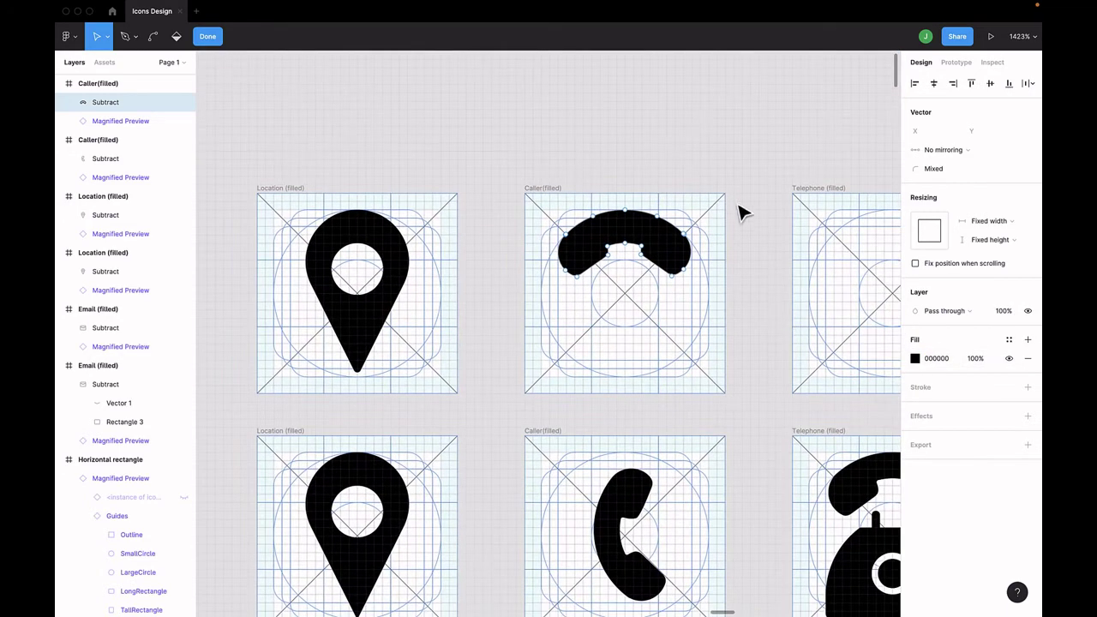
{"action": "key", "text": "Escape"}
{"action": "scroll", "coordinate": [634, 257], "scroll_direction": "right", "scroll_amount": 5}
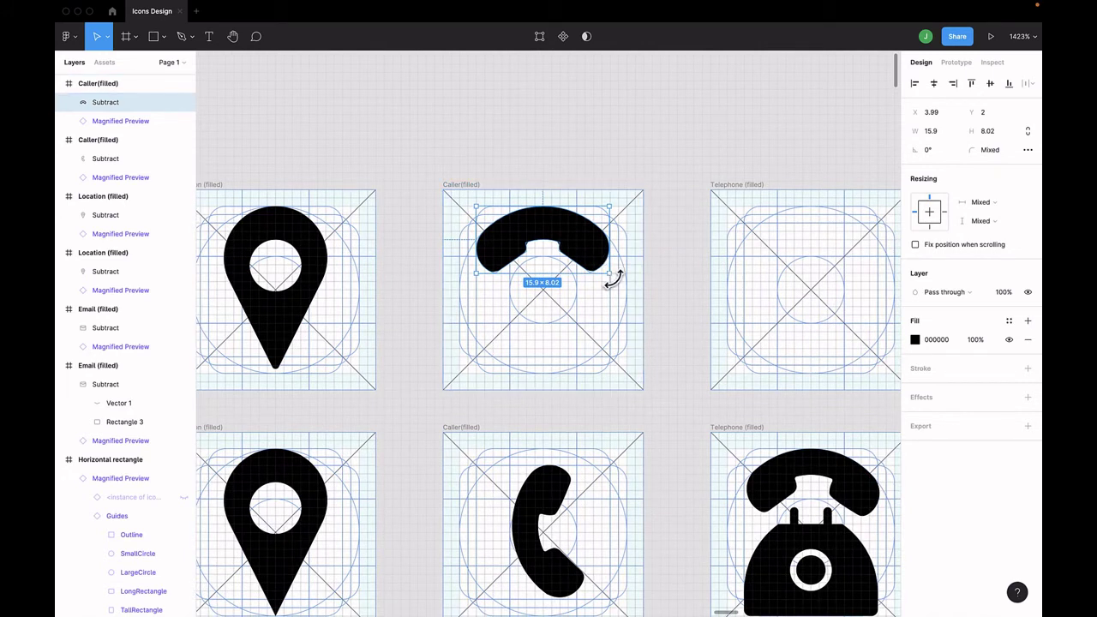
{"action": "left_click_drag", "start_coordinate": [615, 274], "coordinate": [548, 169]}
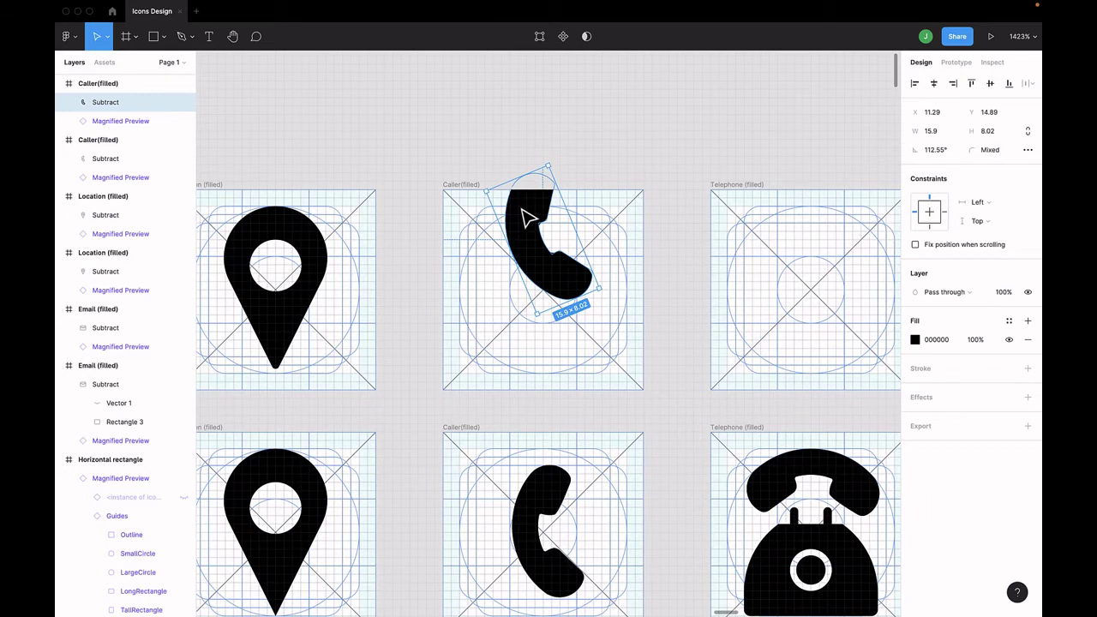
{"action": "left_click_drag", "start_coordinate": [529, 218], "coordinate": [531, 263]}
{"action": "key", "text": "Right"}
{"action": "key", "text": "Down"}
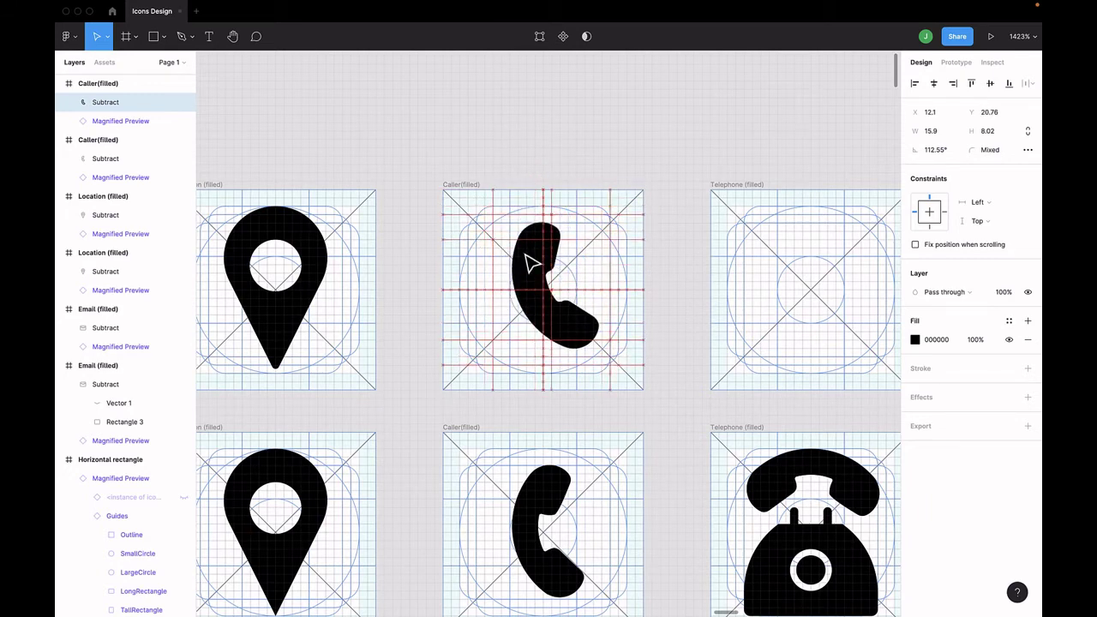
Step: Duplicate the rotated handset into the Telephone (filled) grid
{"action": "left_click", "coordinate": [642, 142]}
{"action": "scroll", "coordinate": [642, 143], "scroll_direction": "right", "scroll_amount": 4}
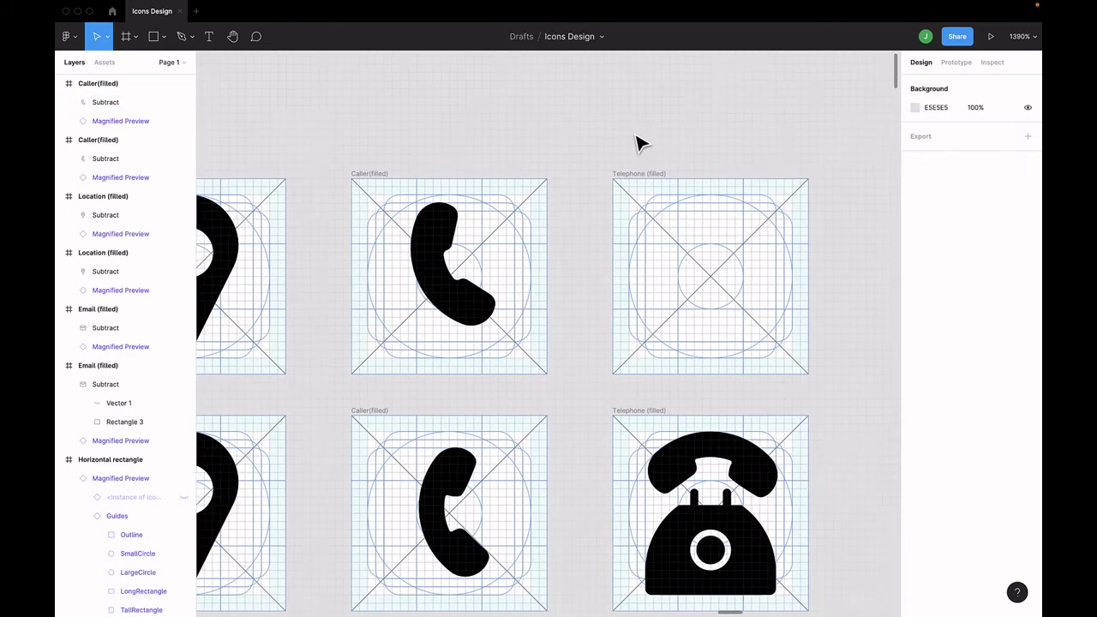
{"action": "scroll", "coordinate": [639, 142], "scroll_direction": "down", "scroll_amount": 2}
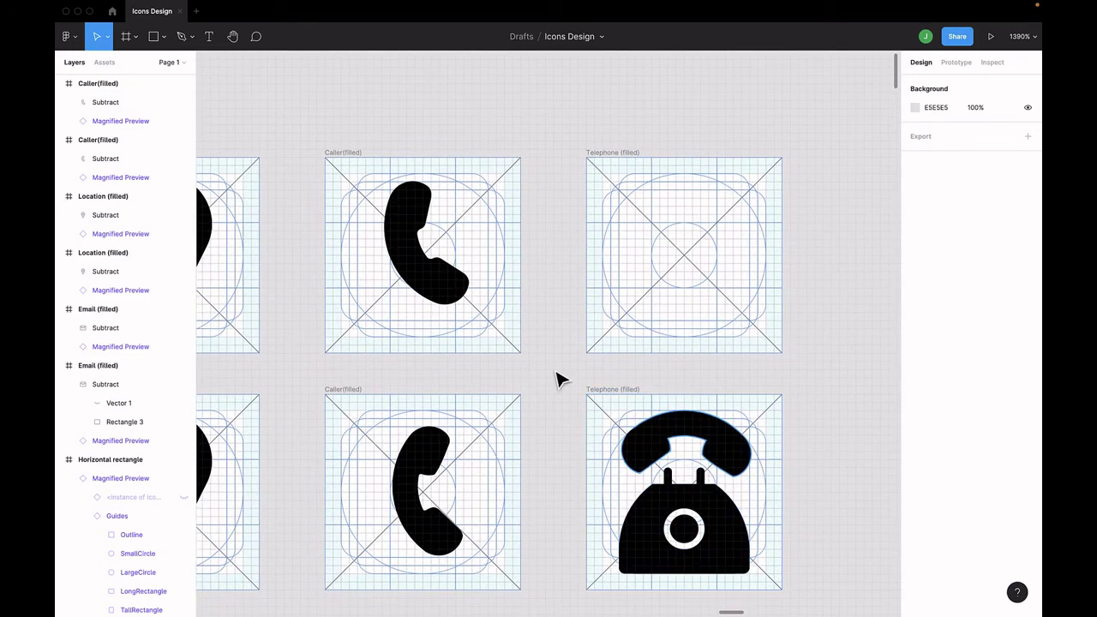
{"action": "left_click", "coordinate": [452, 300]}
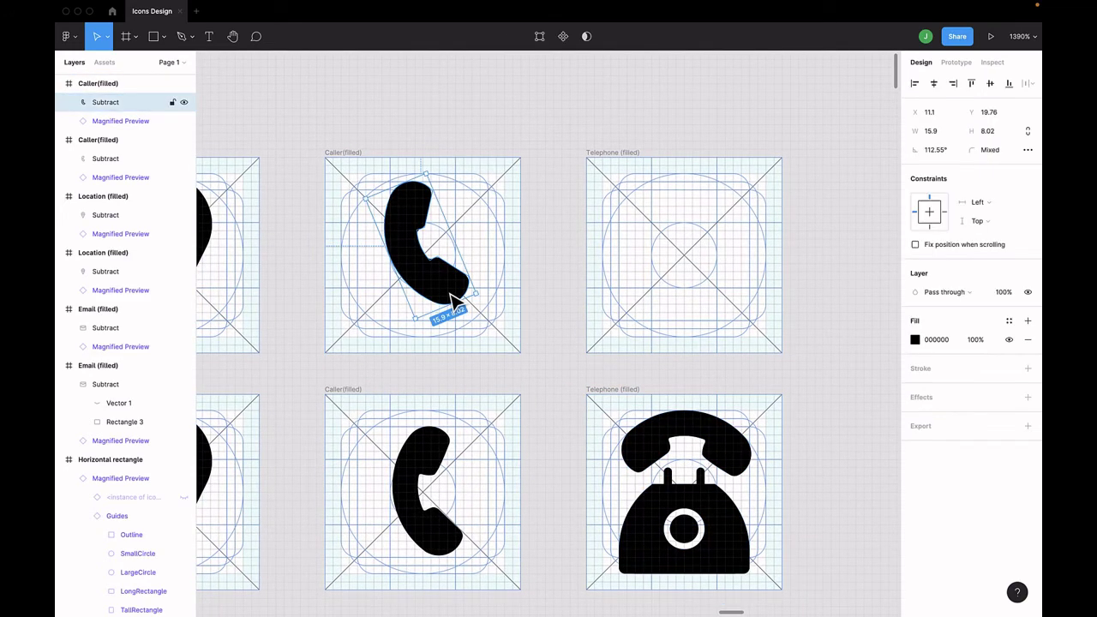
{"action": "key", "text": "ctrl+d"}
{"action": "left_click_drag", "start_coordinate": [452, 300], "coordinate": [686, 279]}
Step: Reset the copy's rotation to 0° and centre it near the top of the grid
{"action": "left_click", "coordinate": [943, 150]}
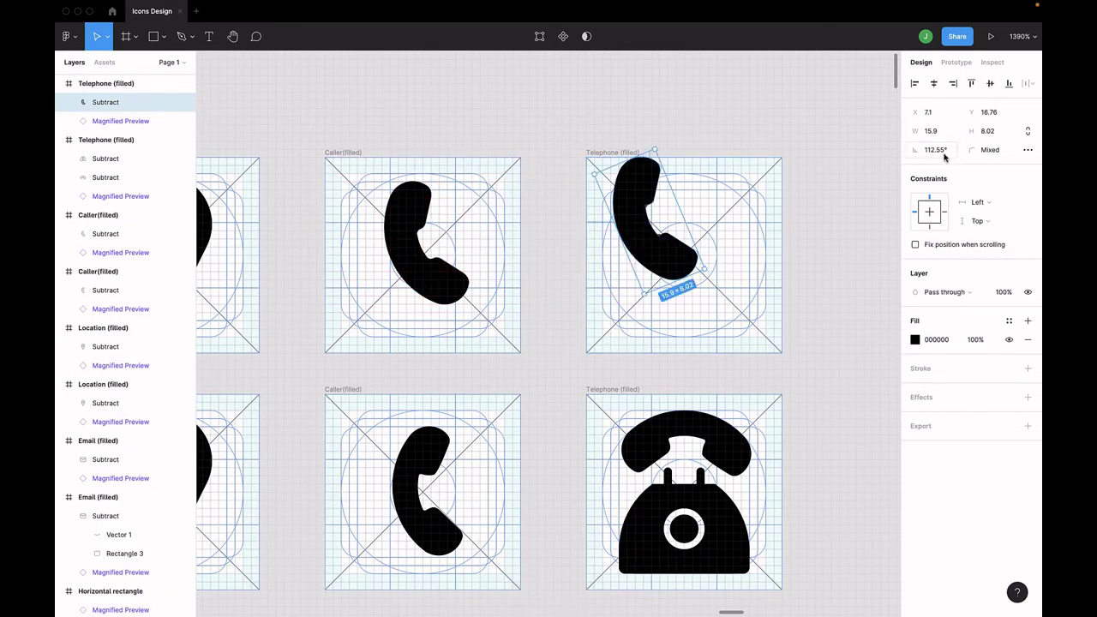
{"action": "key", "text": "Return"}
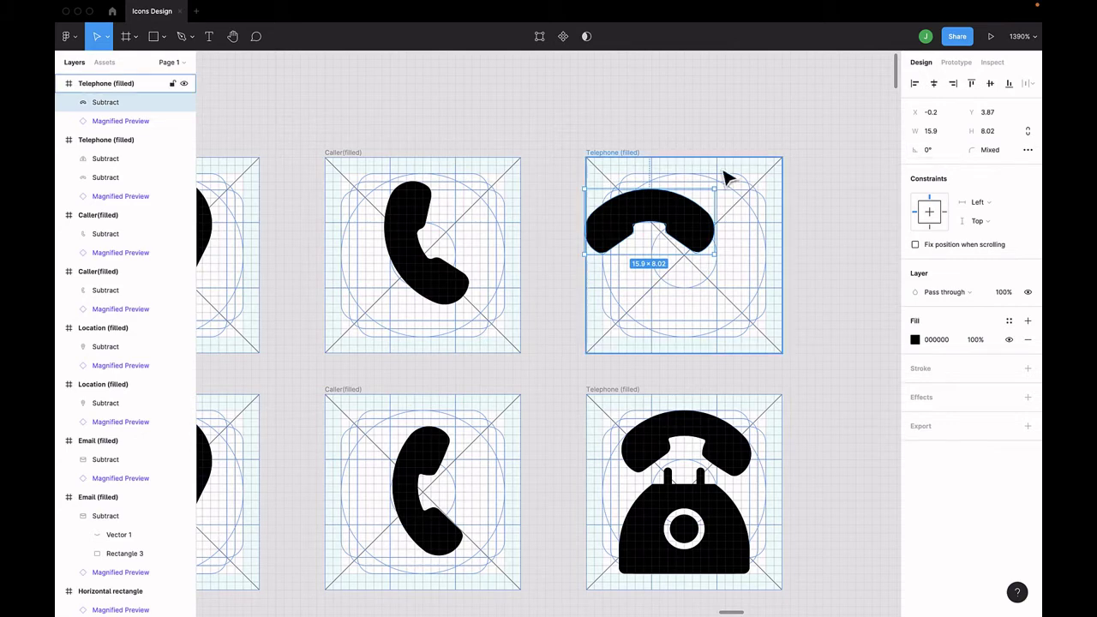
{"action": "left_click_drag", "start_coordinate": [639, 213], "coordinate": [675, 199]}
{"action": "key", "text": "Escape"}
{"action": "scroll", "coordinate": [549, 335], "scroll_direction": "up", "scroll_amount": 2}
Step: Draw a 16×10 grey rectangle below the handset in the Telephone (filled) grid
{"action": "left_click", "coordinate": [152, 36]}
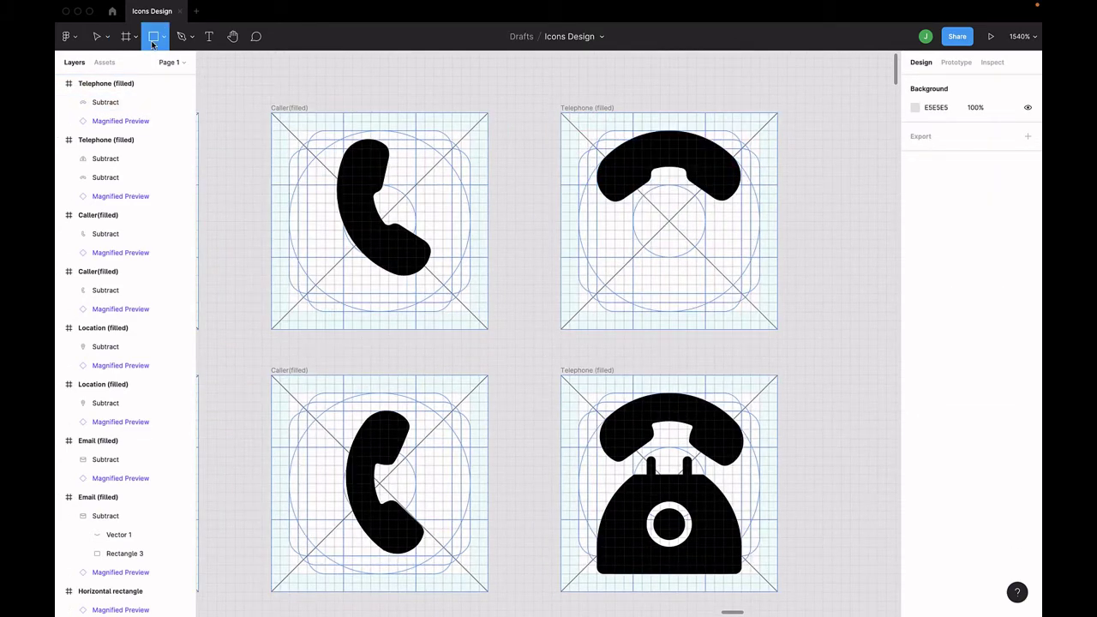
{"action": "mouse_move", "coordinate": [597, 221]}
{"action": "left_mouse_down"}
{"action": "mouse_move", "coordinate": [709, 242]}
{"action": "mouse_move", "coordinate": [757, 313]}
{"action": "mouse_move", "coordinate": [742, 304]}
{"action": "mouse_move", "coordinate": [734, 319]}
{"action": "mouse_move", "coordinate": [742, 312]}
{"action": "left_mouse_up"}
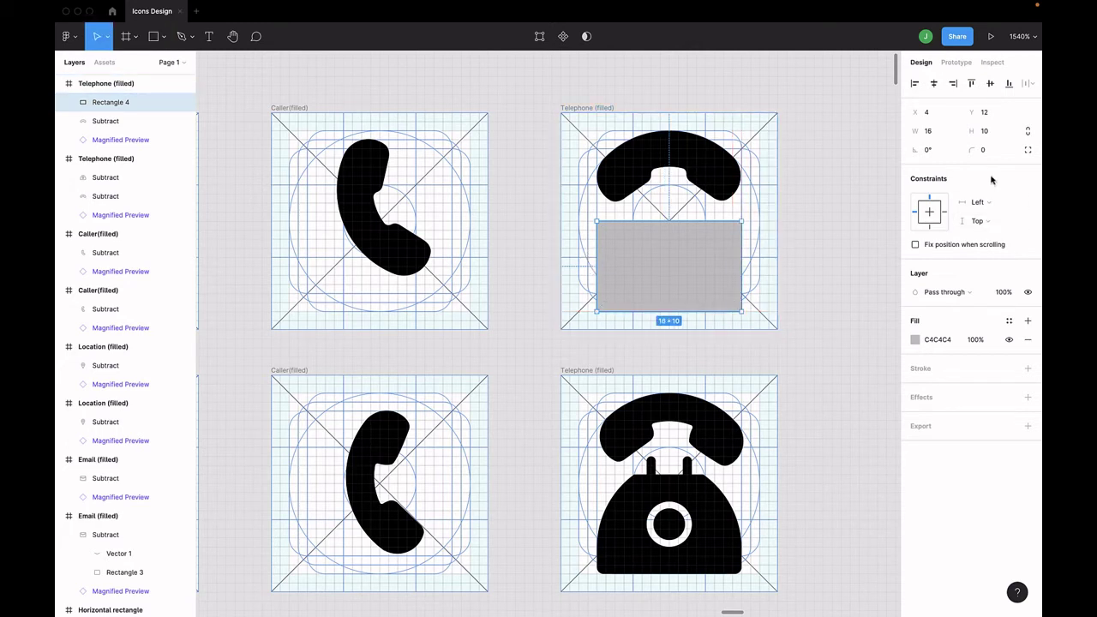
Step: Add level side points to the rectangle and pull its top corners inward to span x 8 to 16
{"action": "double_click", "coordinate": [673, 238]}
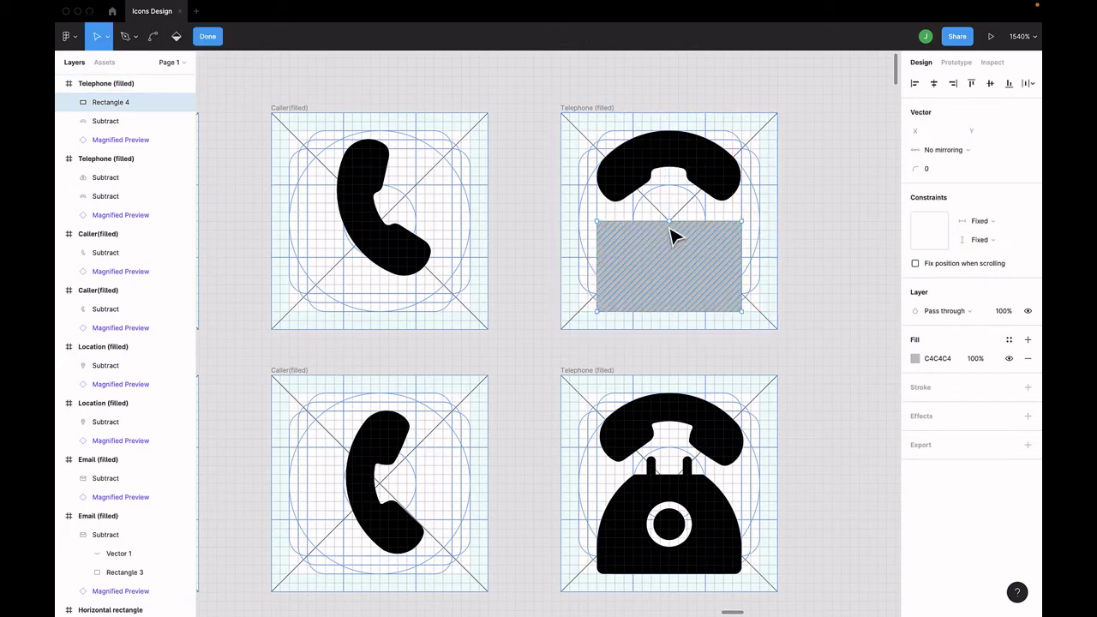
{"action": "left_click", "coordinate": [600, 268]}
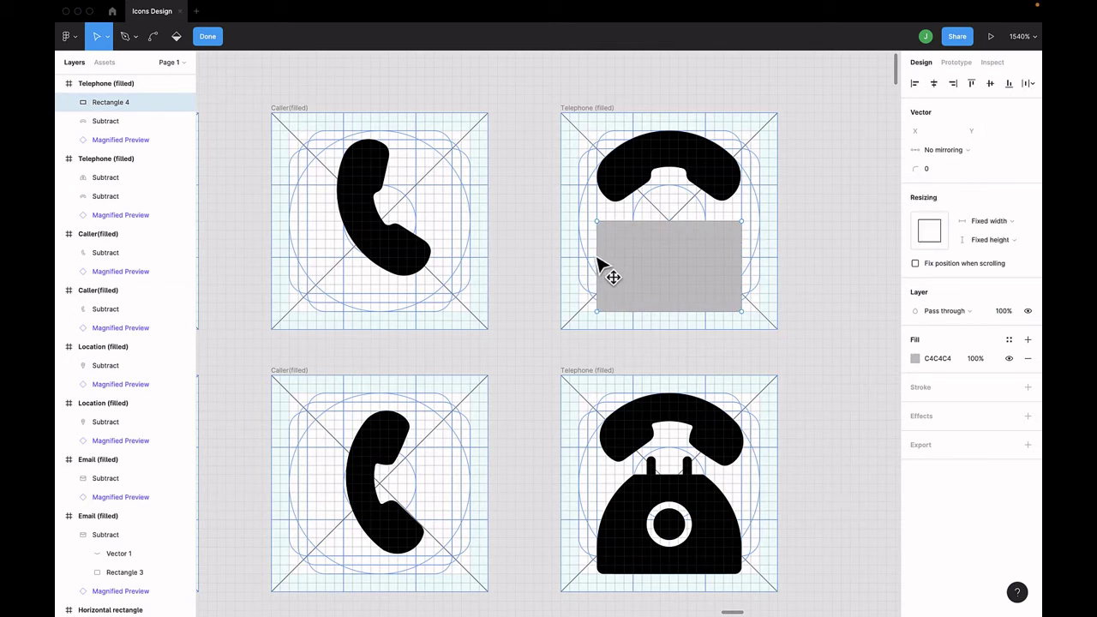
{"action": "left_click", "coordinate": [600, 270]}
{"action": "left_click", "coordinate": [742, 262]}
{"action": "left_click_drag", "start_coordinate": [744, 269], "coordinate": [757, 279]}
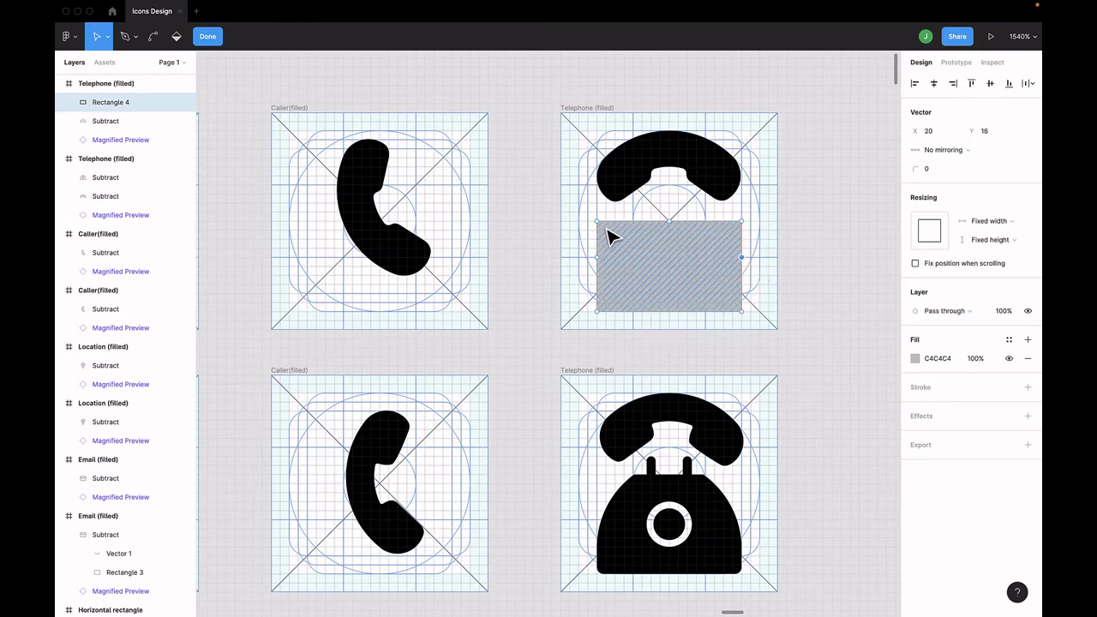
{"action": "left_click_drag", "start_coordinate": [599, 223], "coordinate": [636, 223]}
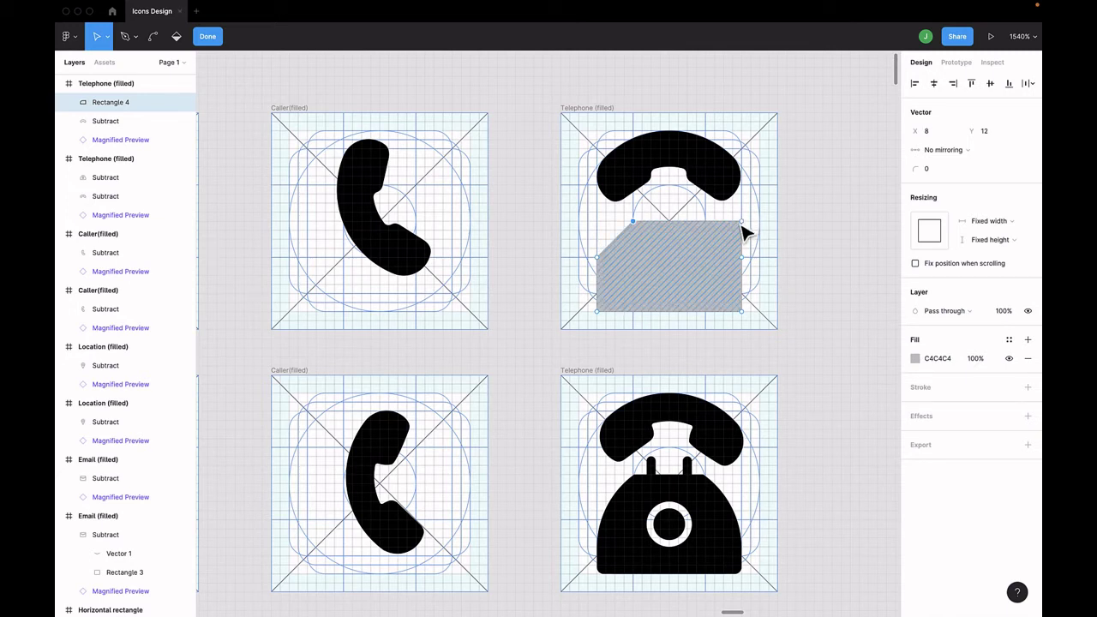
{"action": "left_click_drag", "start_coordinate": [742, 223], "coordinate": [708, 225]}
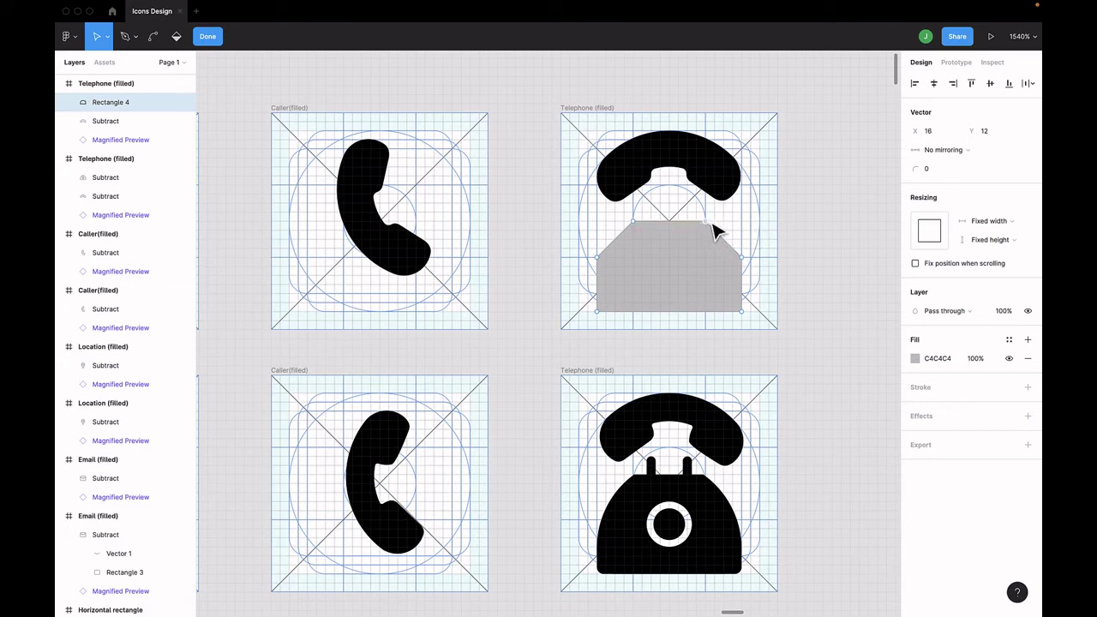
Step: Round the base's bottom corners to radius 2
{"action": "scroll", "coordinate": [727, 276], "scroll_direction": "right", "scroll_amount": 1}
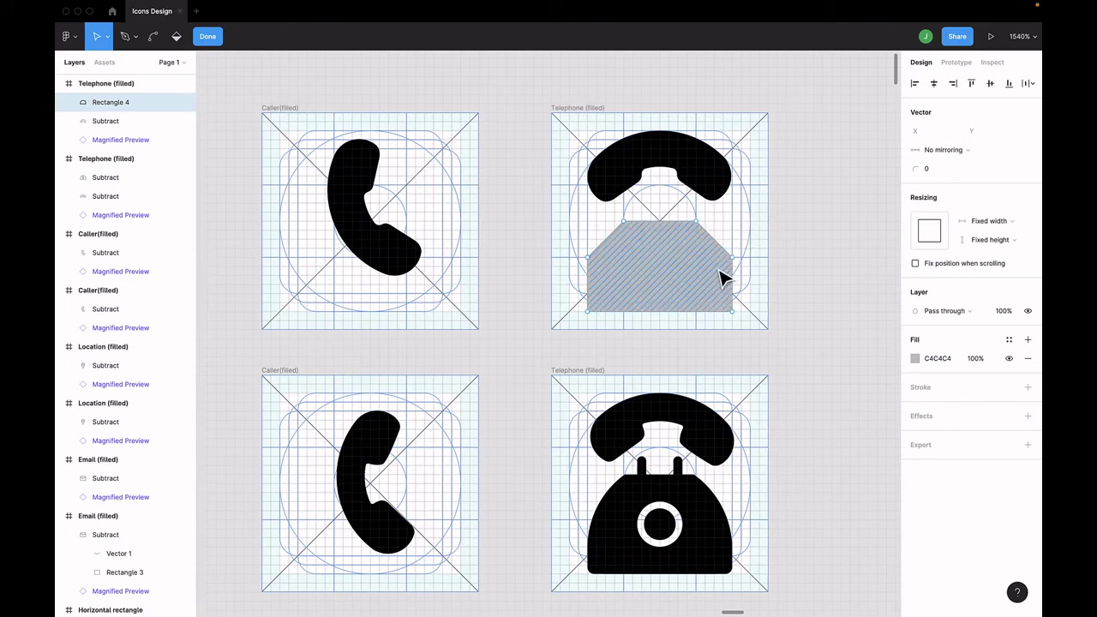
{"action": "left_click", "coordinate": [734, 314]}
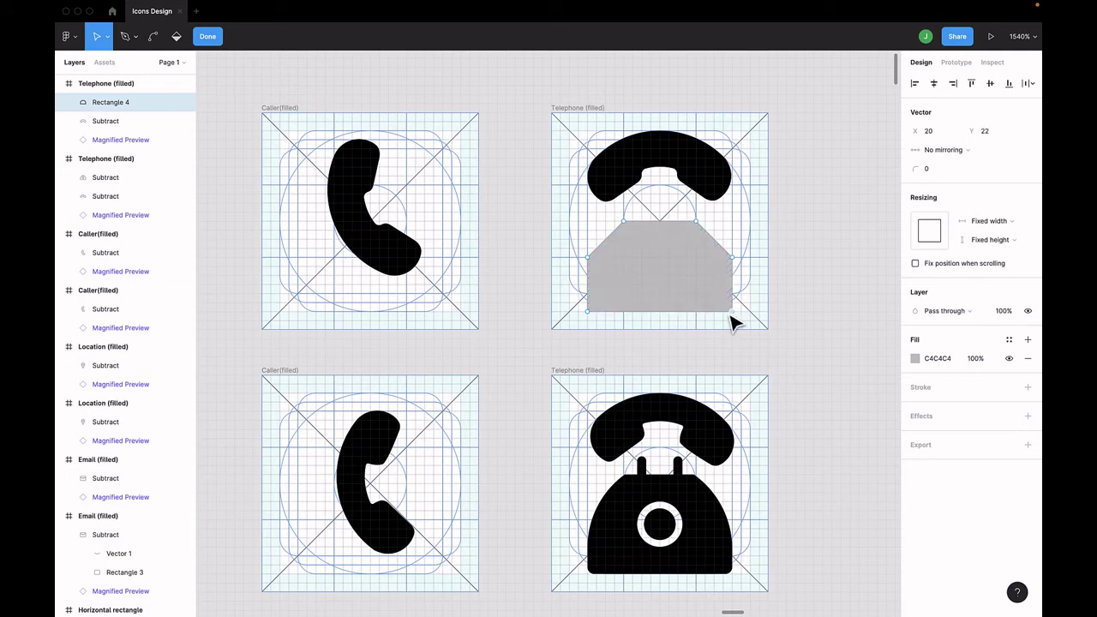
{"action": "key", "text": "ctrl+a"}
{"action": "left_click", "coordinate": [932, 168]}
{"action": "type", "text": "1"}
{"action": "key", "text": "Up"}
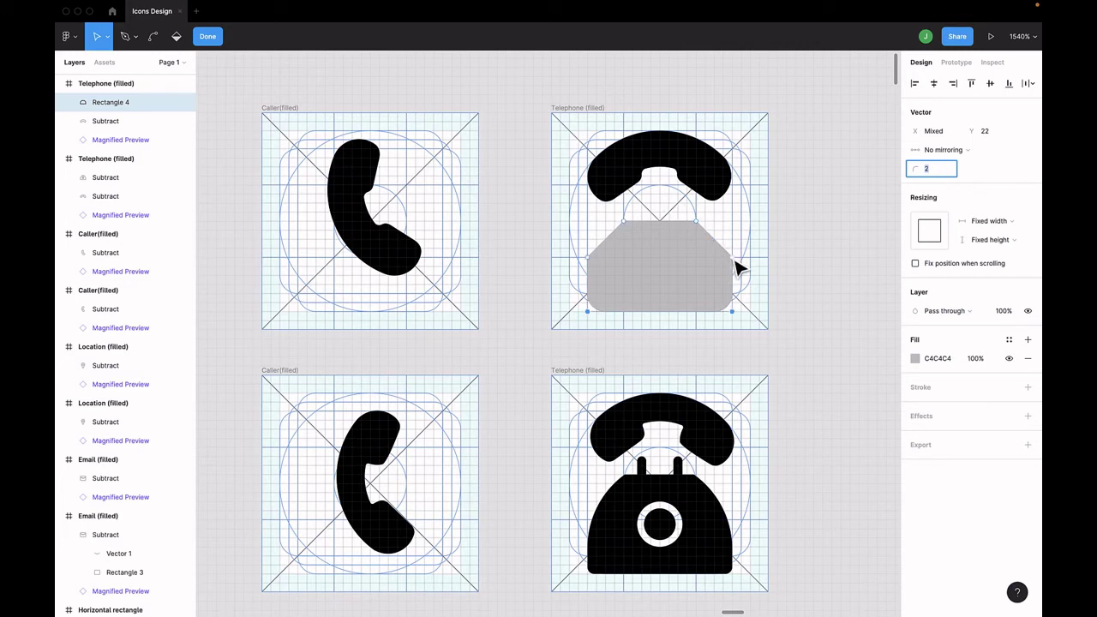
Step: Give the base's side points radius 1 and raise both top corners
{"action": "left_click", "coordinate": [733, 259]}
{"action": "left_click", "coordinate": [590, 259], "text": "shift"}
{"action": "left_click", "coordinate": [933, 170]}
{"action": "key", "text": "Up"}
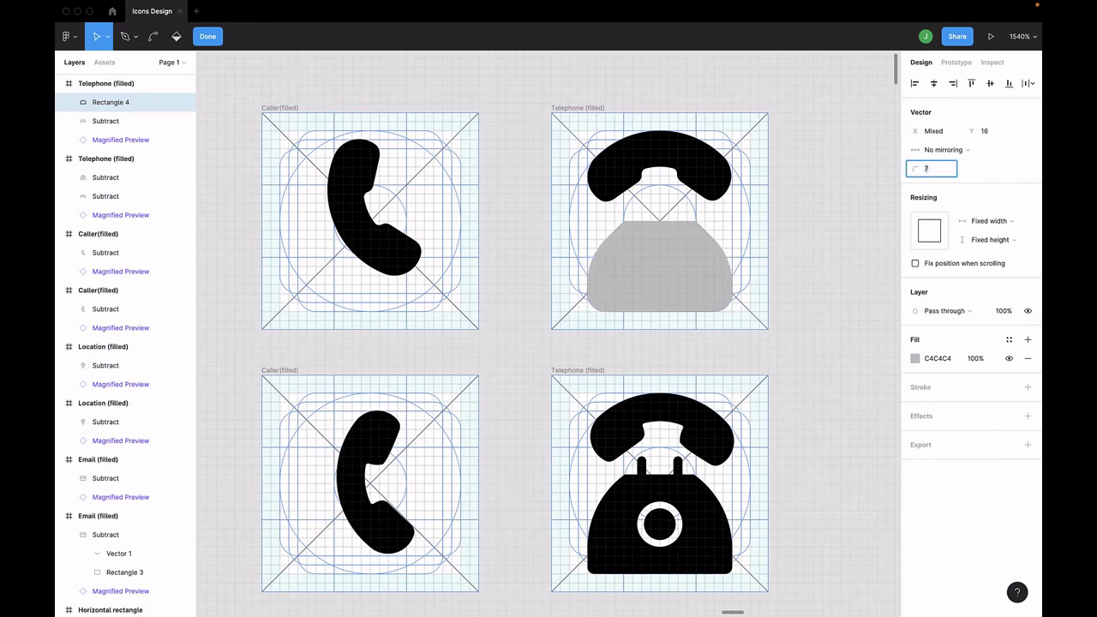
{"action": "left_click", "coordinate": [700, 225]}
{"action": "left_click_drag", "start_coordinate": [700, 225], "coordinate": [701, 213]}
{"action": "left_click_drag", "start_coordinate": [627, 223], "coordinate": [625, 212]}
{"action": "left_click", "coordinate": [681, 276]}
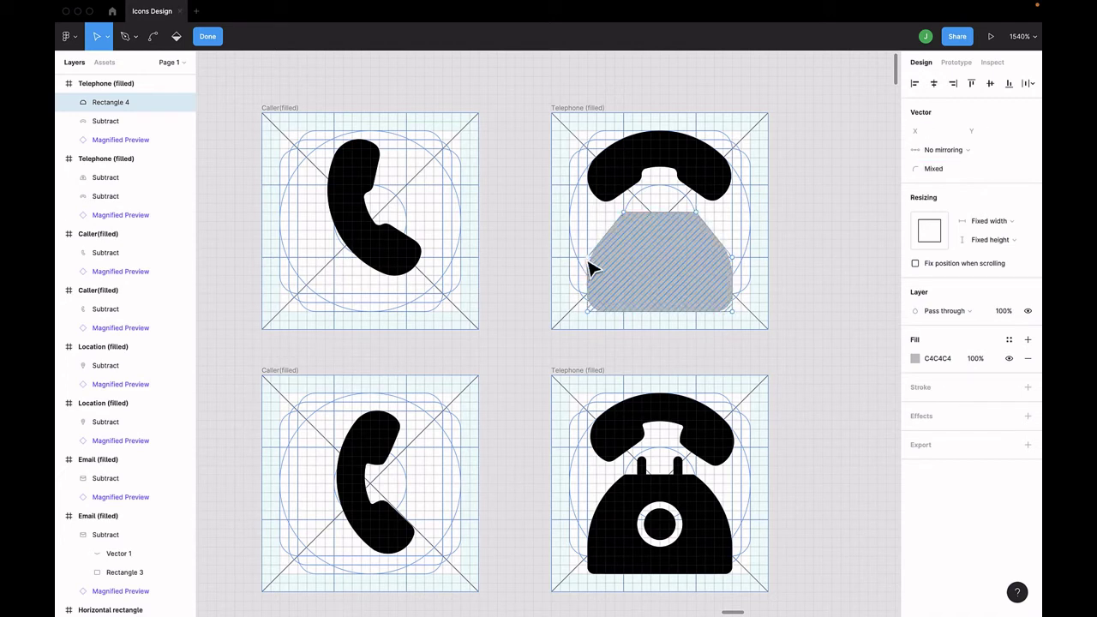
{"action": "key", "text": "Escape"}
Step: Round the body's side corners, setting radius 6 and scrubbing it to 7
{"action": "left_click", "coordinate": [802, 257]}
{"action": "double_click", "coordinate": [654, 284]}
{"action": "left_click", "coordinate": [733, 311]}
{"action": "left_click", "coordinate": [926, 168]}
{"action": "type", "text": "6"}
{"action": "left_click", "coordinate": [732, 262]}
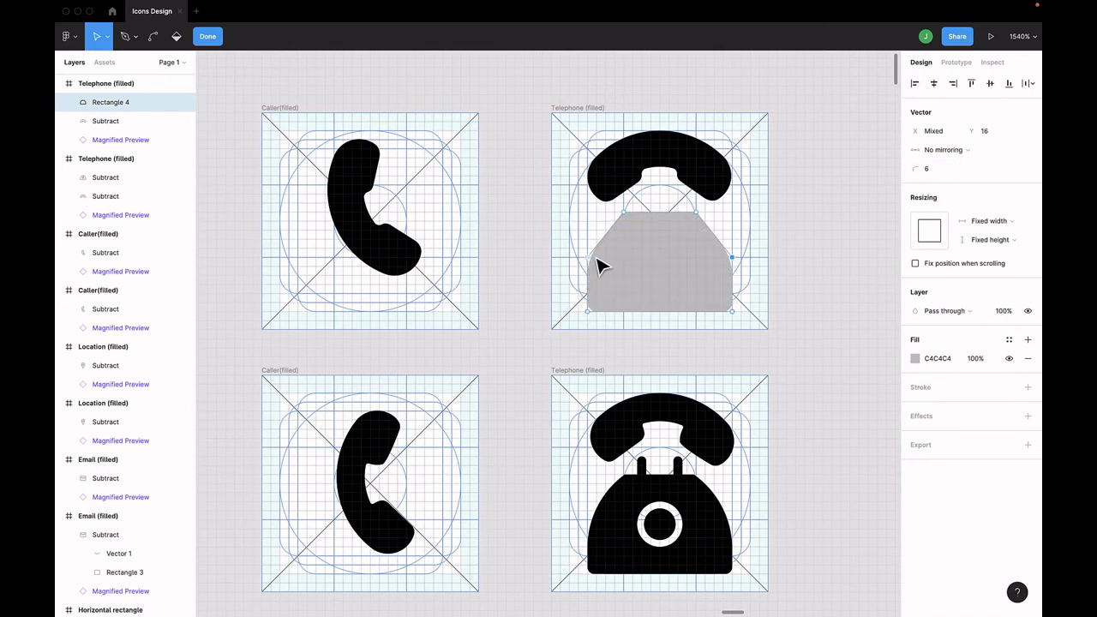
{"action": "mouse_move", "coordinate": [915, 169]}
{"action": "left_mouse_down"}
{"action": "mouse_move", "coordinate": [936, 178]}
{"action": "mouse_move", "coordinate": [921, 179]}
{"action": "left_mouse_up"}
Step: Draw a 1×3 prong with corner radius 1 on top of the telephone body
{"action": "key", "text": "Escape"}
{"action": "left_click", "coordinate": [852, 208]}
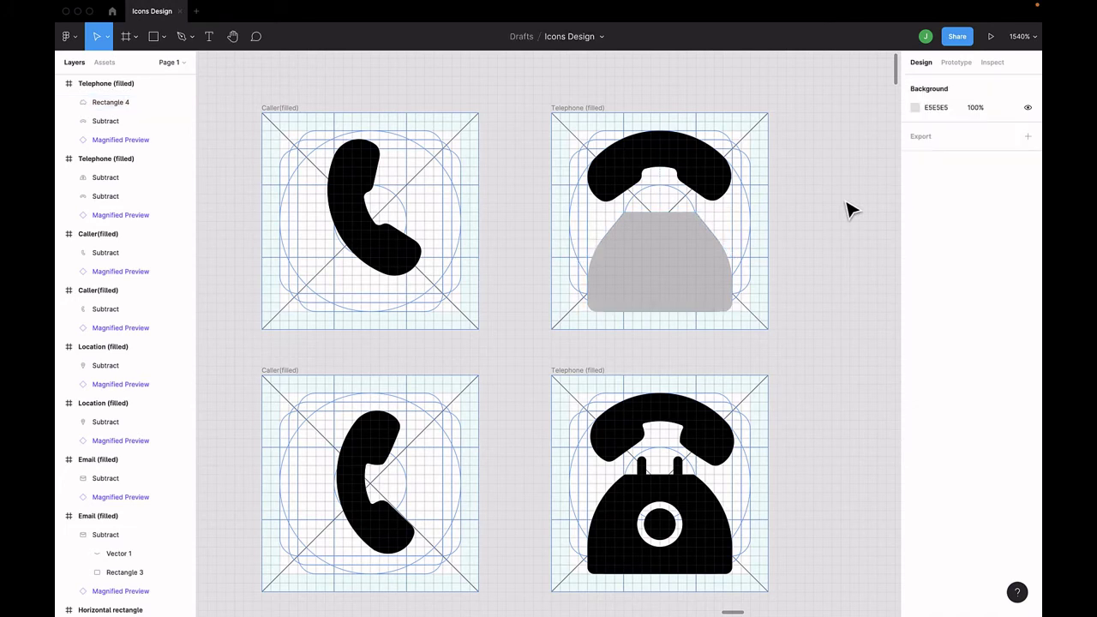
{"action": "left_click", "coordinate": [644, 291]}
{"action": "left_click", "coordinate": [151, 40]}
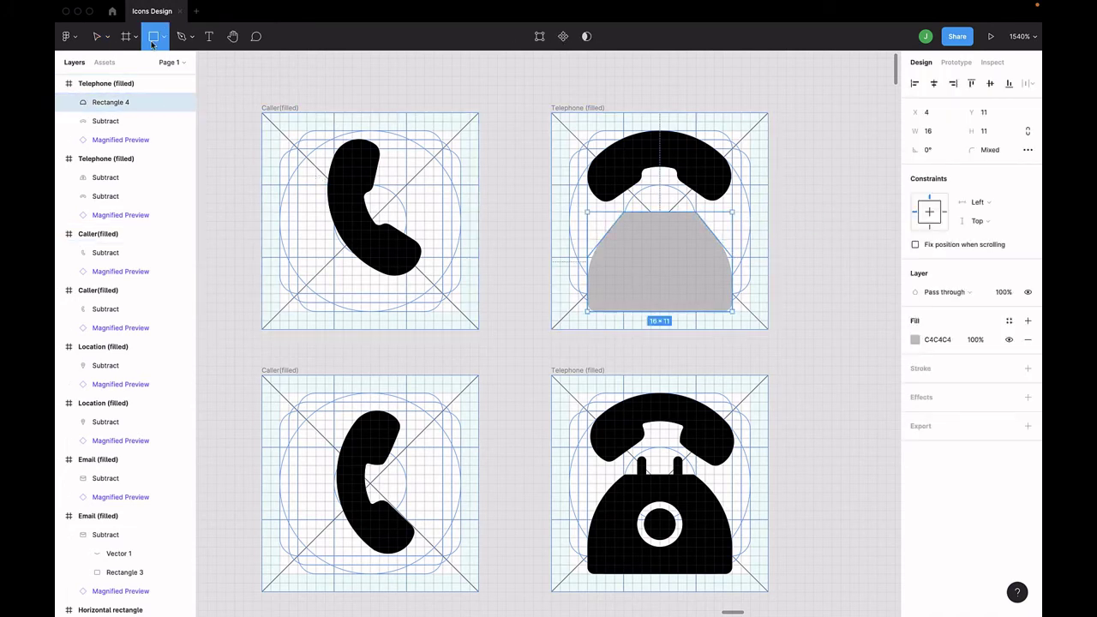
{"action": "left_click_drag", "start_coordinate": [634, 198], "coordinate": [638, 216]}
{"action": "key", "text": "Escape"}
{"action": "left_click", "coordinate": [637, 206]}
{"action": "left_click", "coordinate": [987, 150]}
{"action": "type", "text": "1"}
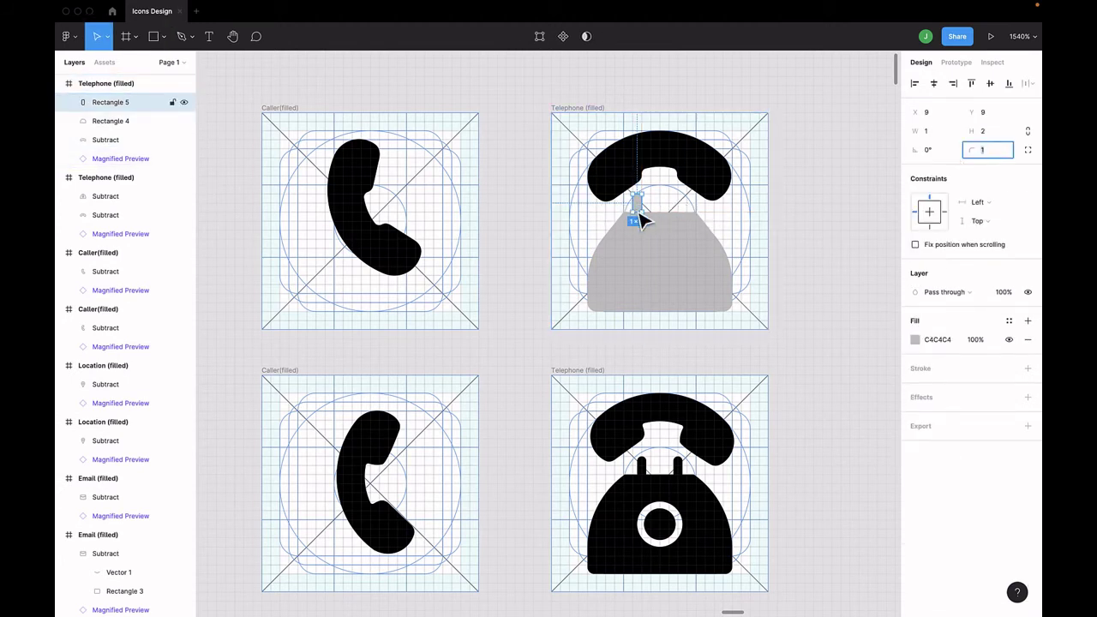
{"action": "mouse_move", "coordinate": [637, 212]}
{"action": "left_mouse_down"}
{"action": "mouse_move", "coordinate": [640, 221]}
{"action": "mouse_move", "coordinate": [645, 213]}
{"action": "left_mouse_up"}
Step: Duplicate the prong to the right and union both prongs with the body
{"action": "key", "text": "super+d"}
{"action": "key", "text": "Right"}
{"action": "key", "text": "Right"}
{"action": "key", "text": "Right"}
{"action": "left_click", "coordinate": [644, 209], "text": "shift"}
{"action": "left_click", "coordinate": [656, 277], "text": "shift"}
{"action": "left_click", "coordinate": [592, 36]}
{"action": "left_click", "coordinate": [600, 61]}
Step: Fill the merged telephone body black (000000)
{"action": "left_click", "coordinate": [695, 74]}
{"action": "left_click", "coordinate": [660, 257]}
{"action": "left_click", "coordinate": [915, 340]}
{"action": "left_click", "coordinate": [858, 560]}
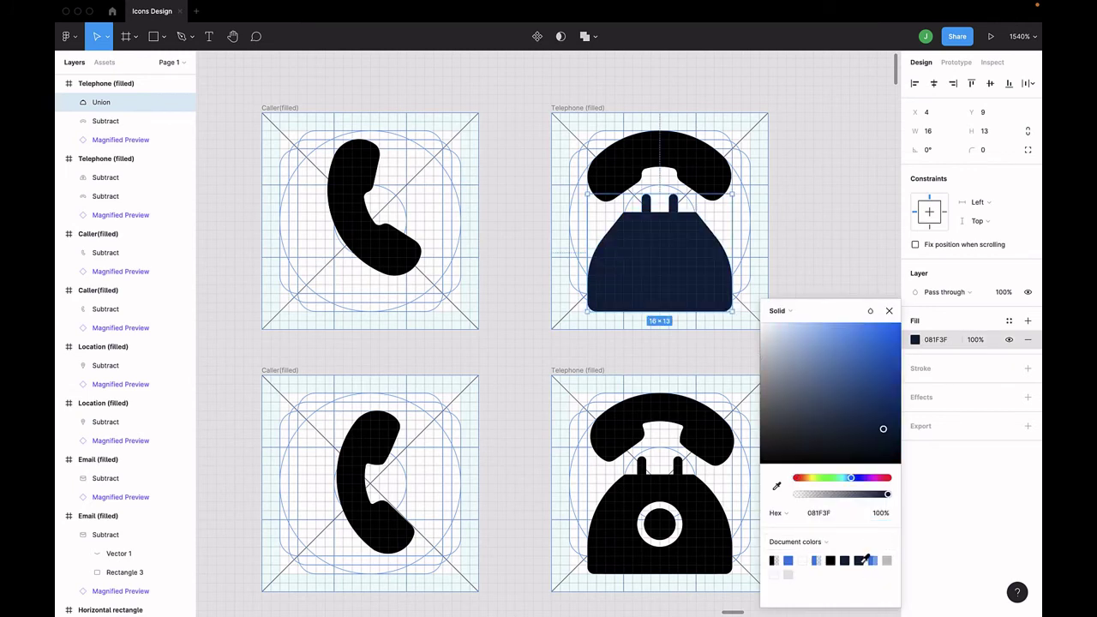
{"action": "left_click", "coordinate": [843, 559]}
{"action": "left_click", "coordinate": [892, 311]}
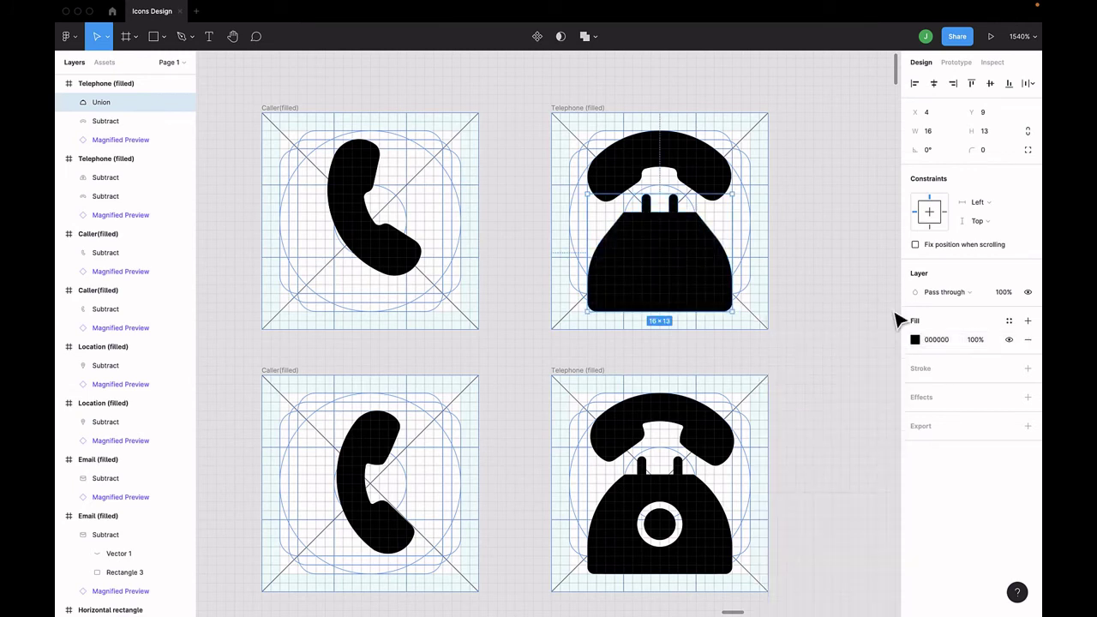
Step: Draw a small circle on the centre of the telephone body
{"action": "left_click", "coordinate": [852, 226]}
{"action": "scroll", "coordinate": [480, 120], "scroll_direction": "down", "scroll_amount": 1}
{"action": "left_click", "coordinate": [165, 37]}
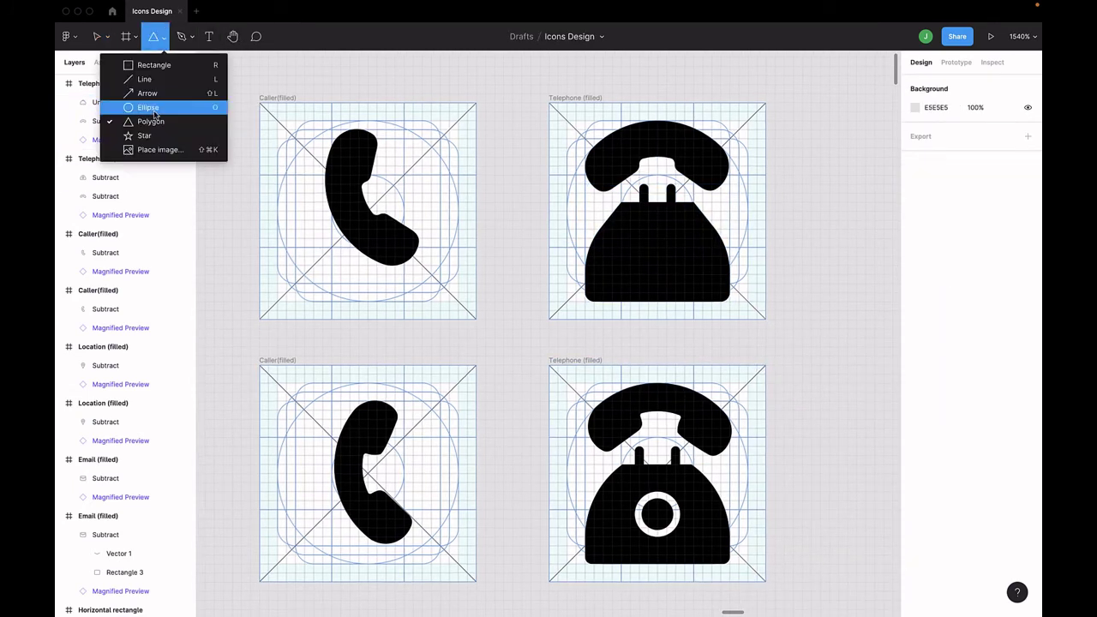
{"action": "left_click", "coordinate": [146, 109]}
{"action": "mouse_move", "coordinate": [630, 221]}
{"action": "left_mouse_down"}
{"action": "mouse_move", "coordinate": [686, 276]}
{"action": "mouse_move", "coordinate": [677, 268]}
{"action": "left_mouse_up"}
{"action": "key", "text": "Down"}
Step: Give the circle a white FFFFFF stroke of 0.5
{"action": "left_click", "coordinate": [1027, 368]}
{"action": "left_click", "coordinate": [916, 388]}
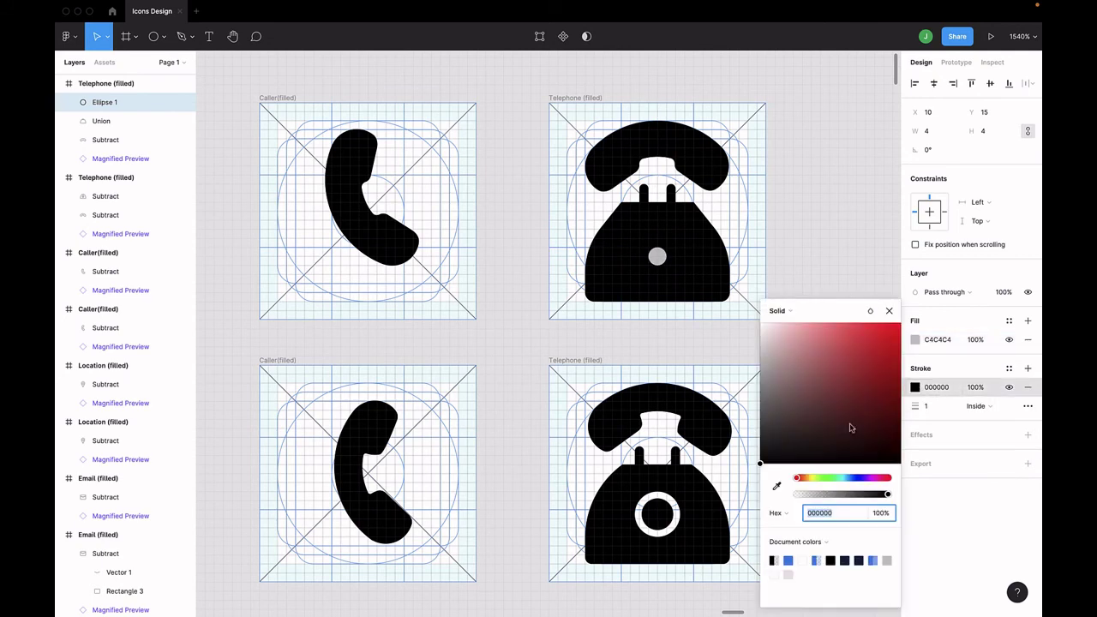
{"action": "left_click", "coordinate": [804, 559]}
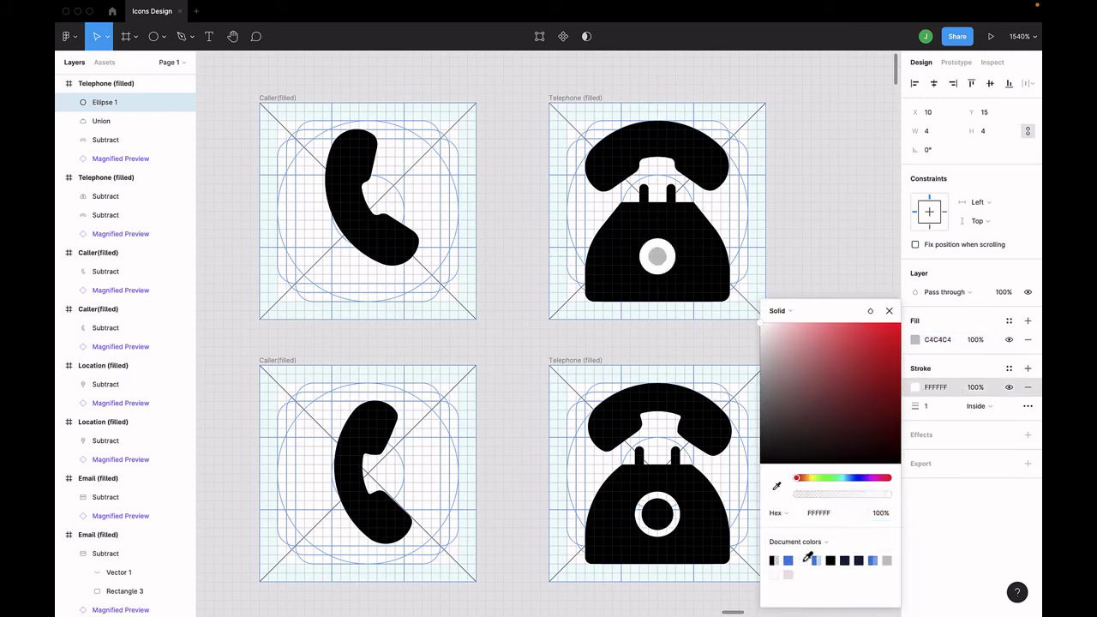
{"action": "left_click", "coordinate": [937, 409]}
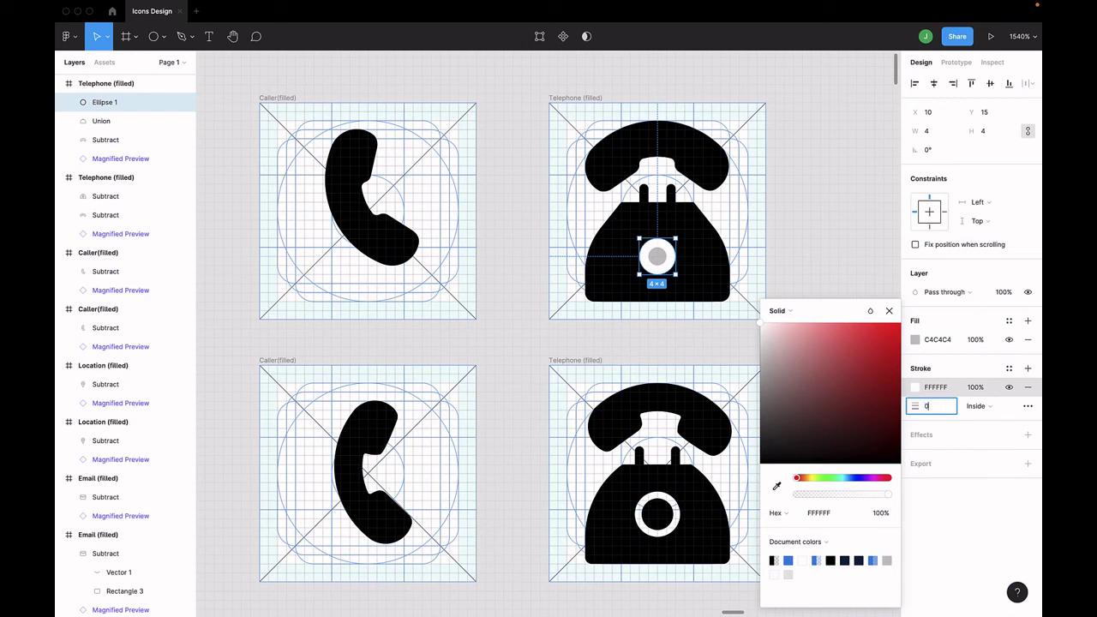
{"action": "type", "text": "0.5"}
{"action": "key", "text": "Return"}
{"action": "left_click", "coordinate": [889, 310]}
Step: Resize the circle to 4×4, re-centred on the body
{"action": "left_click", "coordinate": [930, 130]}
{"action": "type", "text": "6"}
{"action": "key", "text": "Return"}
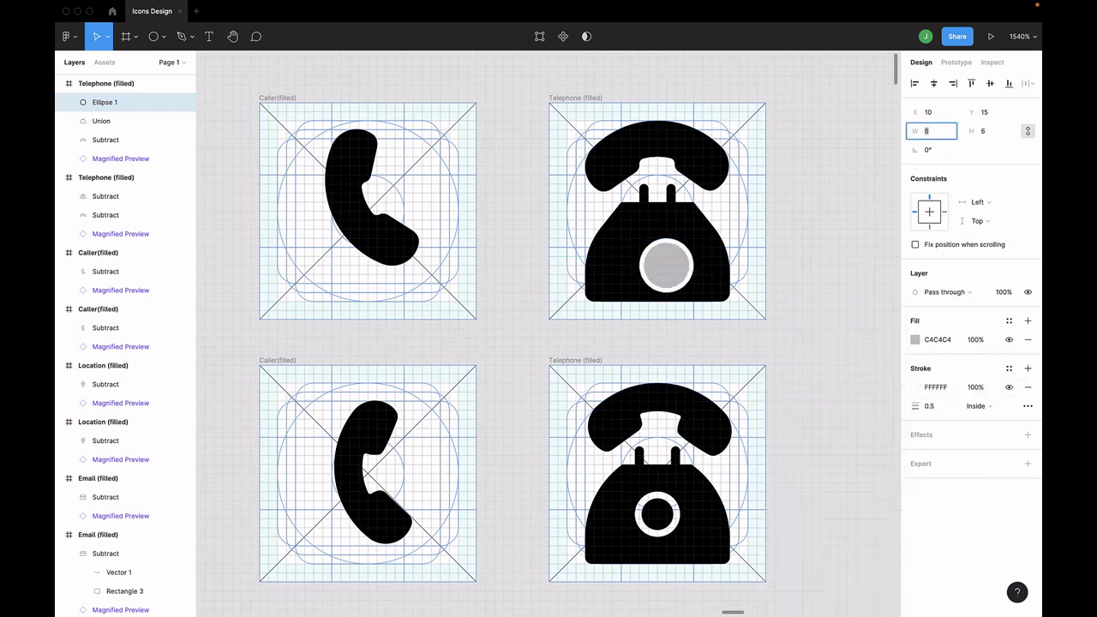
{"action": "left_click_drag", "start_coordinate": [667, 264], "coordinate": [663, 249]}
{"action": "left_click", "coordinate": [930, 130]}
{"action": "type", "text": "4"}
{"action": "key", "text": "Return"}
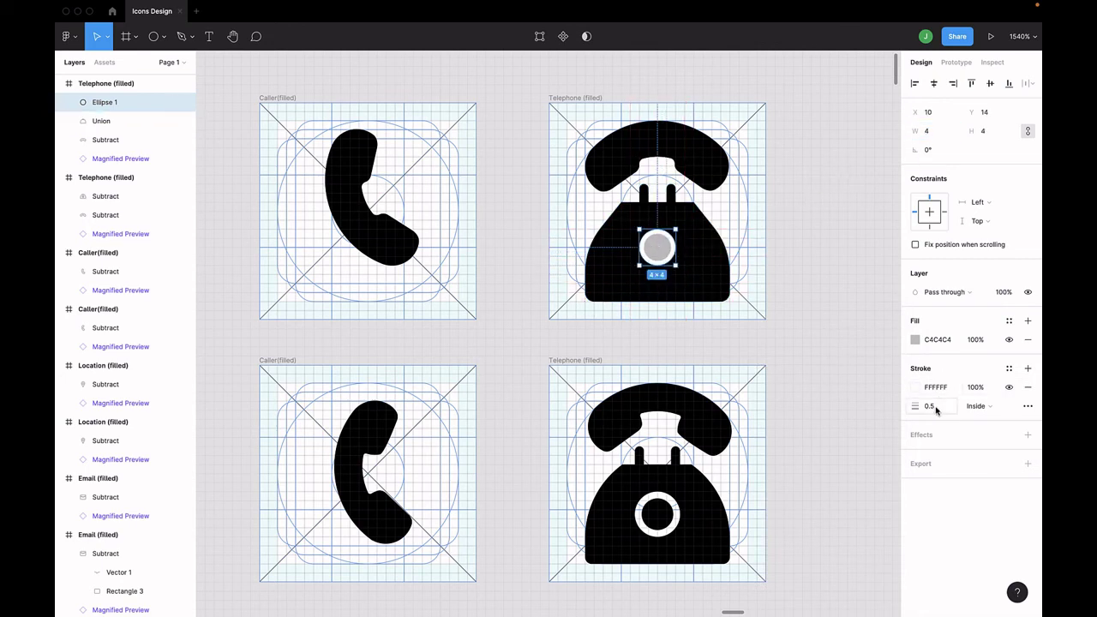
Step: Set the circle's stroke to 0.6 and remove its fill to leave a ring
{"action": "left_click", "coordinate": [934, 408]}
{"action": "type", "text": "0.6"}
{"action": "key", "text": "Return"}
{"action": "left_click", "coordinate": [1028, 339]}
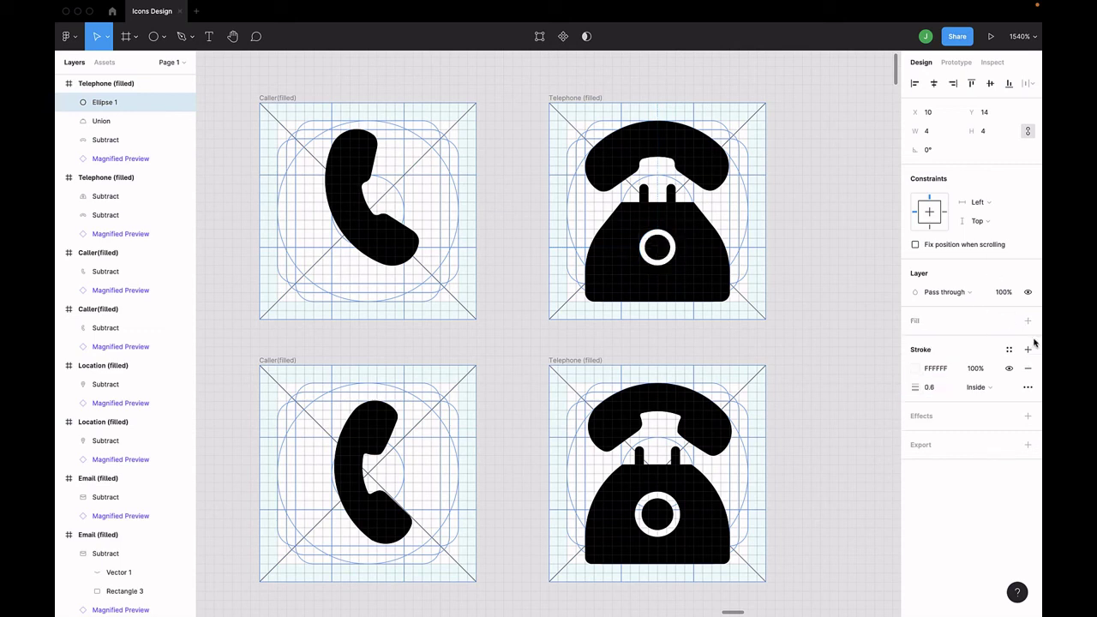
Step: Subtract the ring from the telephone body as a dial hole, then flatten the body
{"action": "left_click", "coordinate": [712, 257], "text": "shift"}
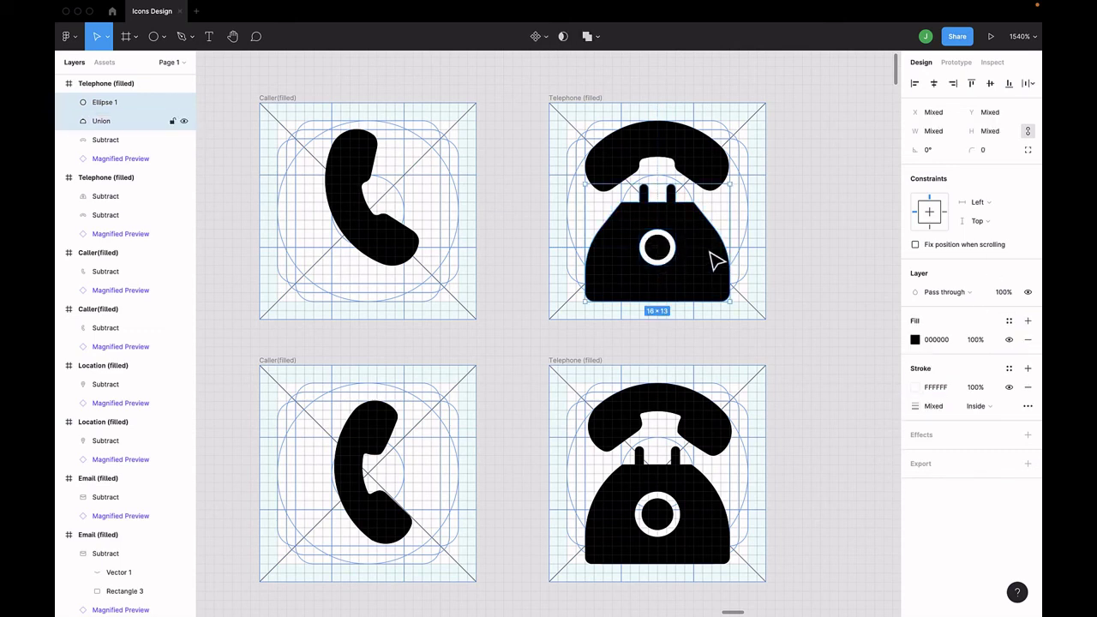
{"action": "left_click", "coordinate": [598, 38]}
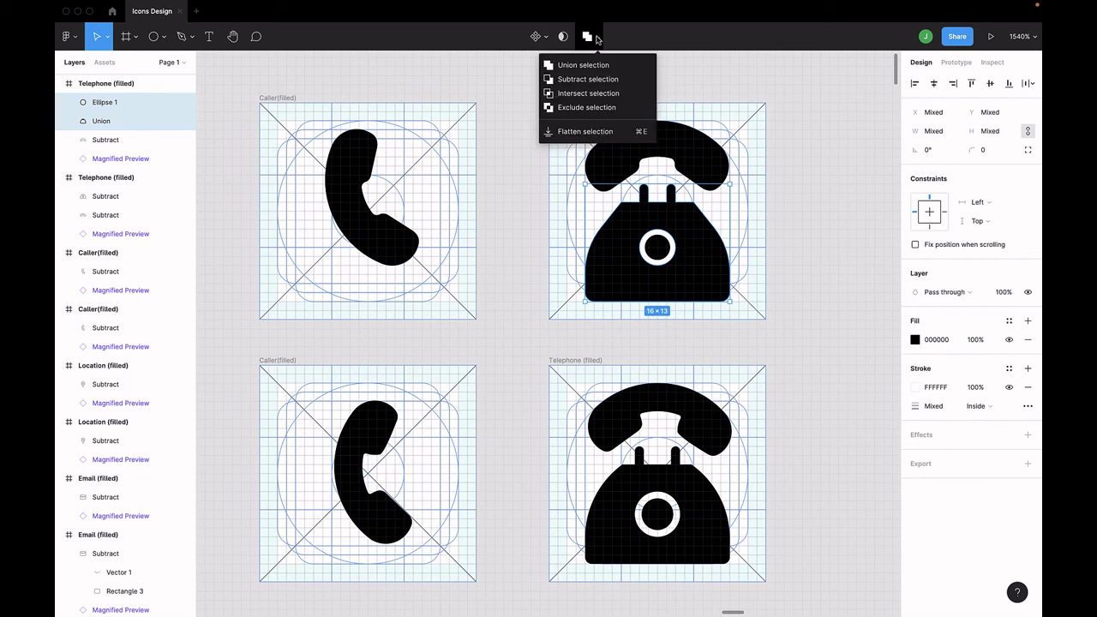
{"action": "left_click", "coordinate": [600, 79]}
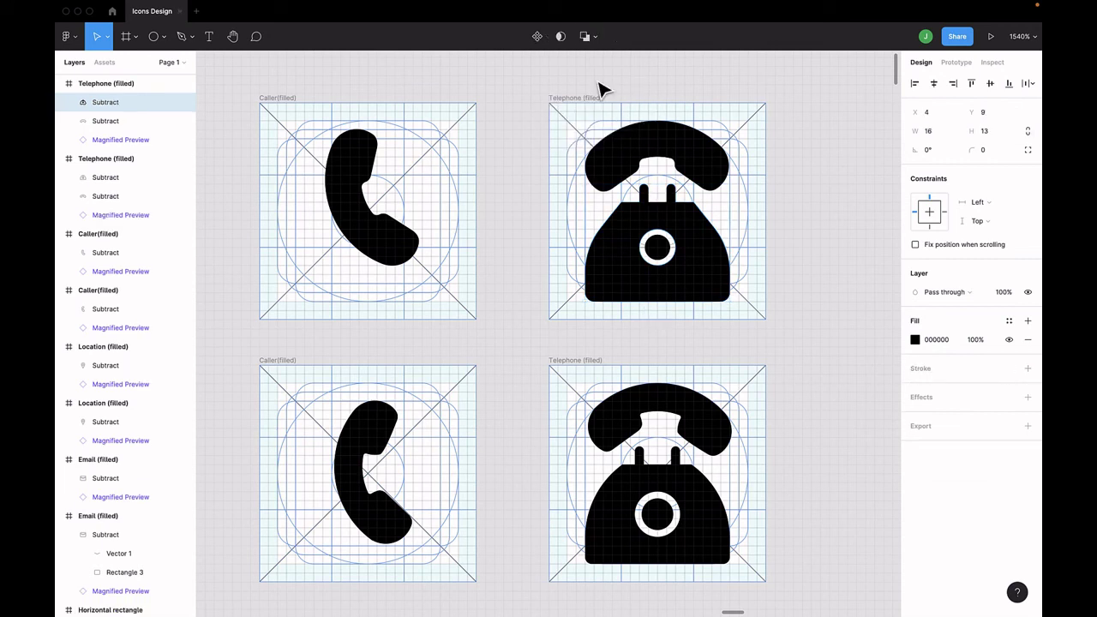
{"action": "left_click", "coordinate": [808, 167]}
{"action": "left_click", "coordinate": [690, 225]}
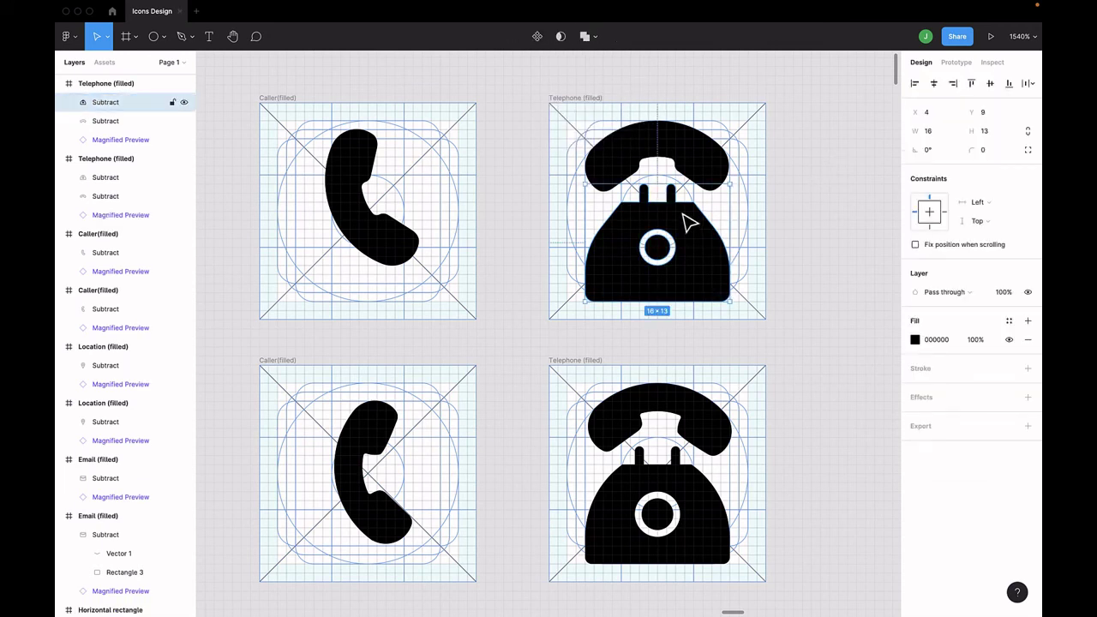
{"action": "left_click", "coordinate": [693, 172], "text": "shift"}
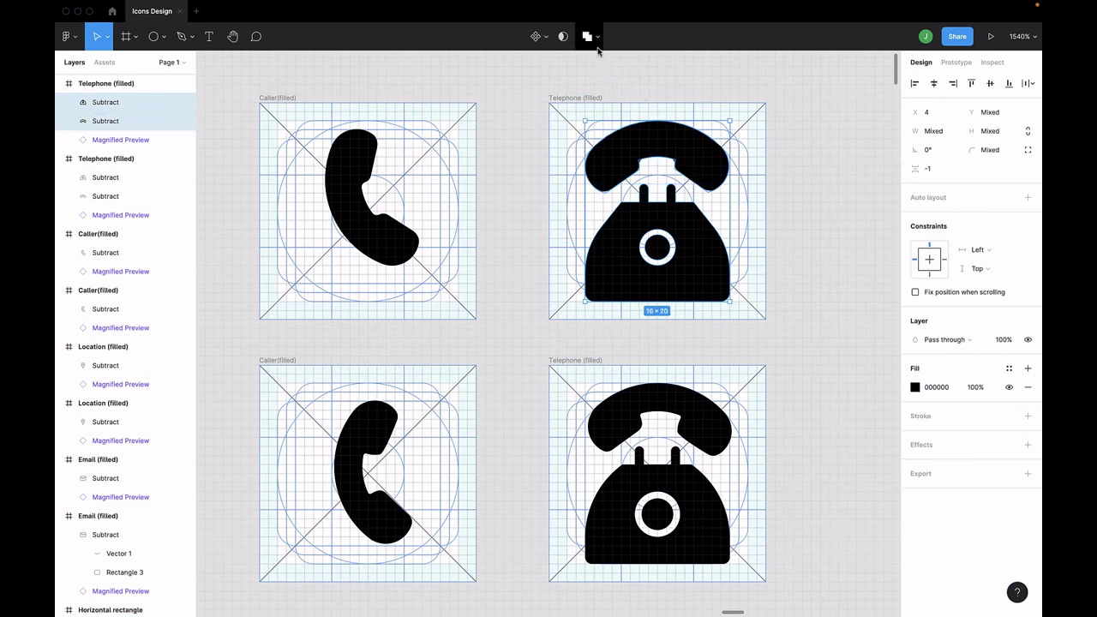
{"action": "left_click", "coordinate": [718, 277]}
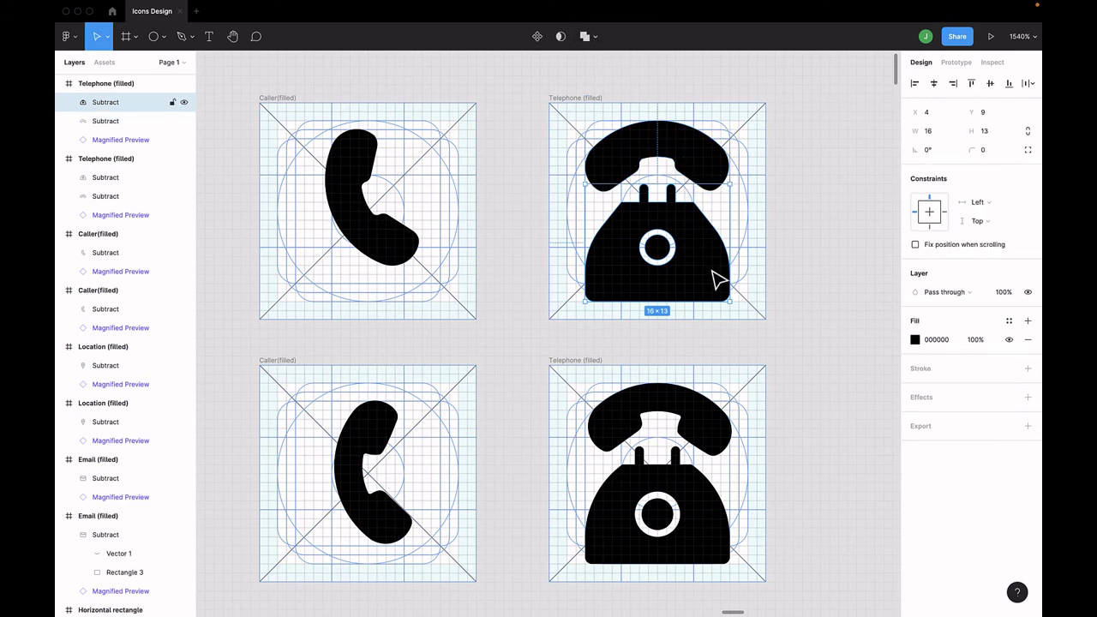
{"action": "left_click", "coordinate": [593, 40]}
{"action": "left_click", "coordinate": [588, 131]}
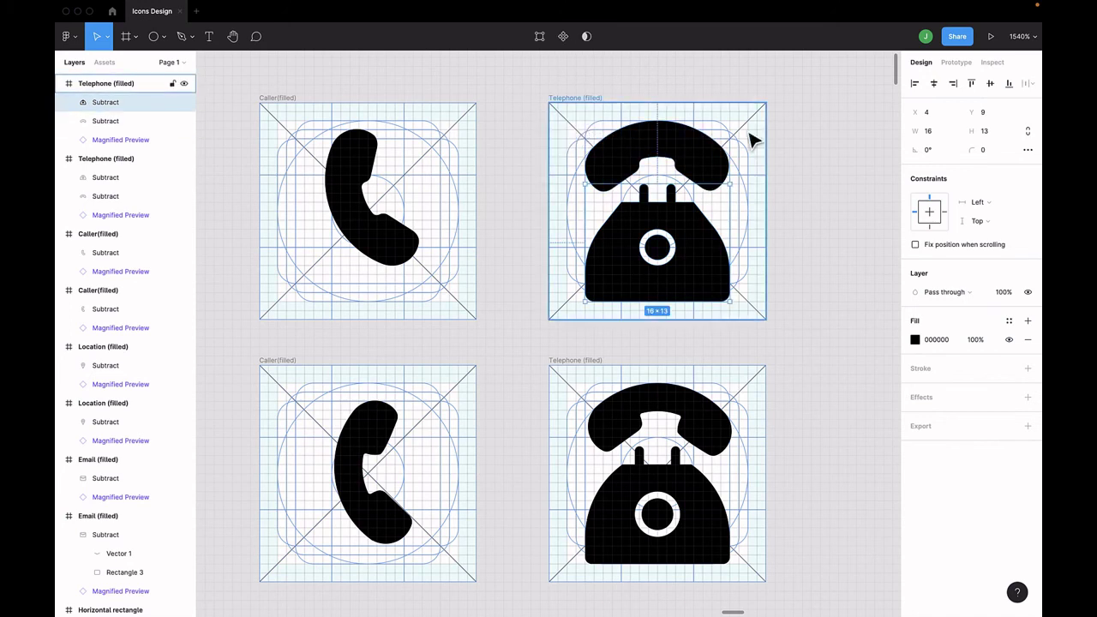
Step: Flatten the body and handset together into one 16×20 black vector
{"action": "left_click", "coordinate": [782, 141]}
{"action": "left_click", "coordinate": [719, 253]}
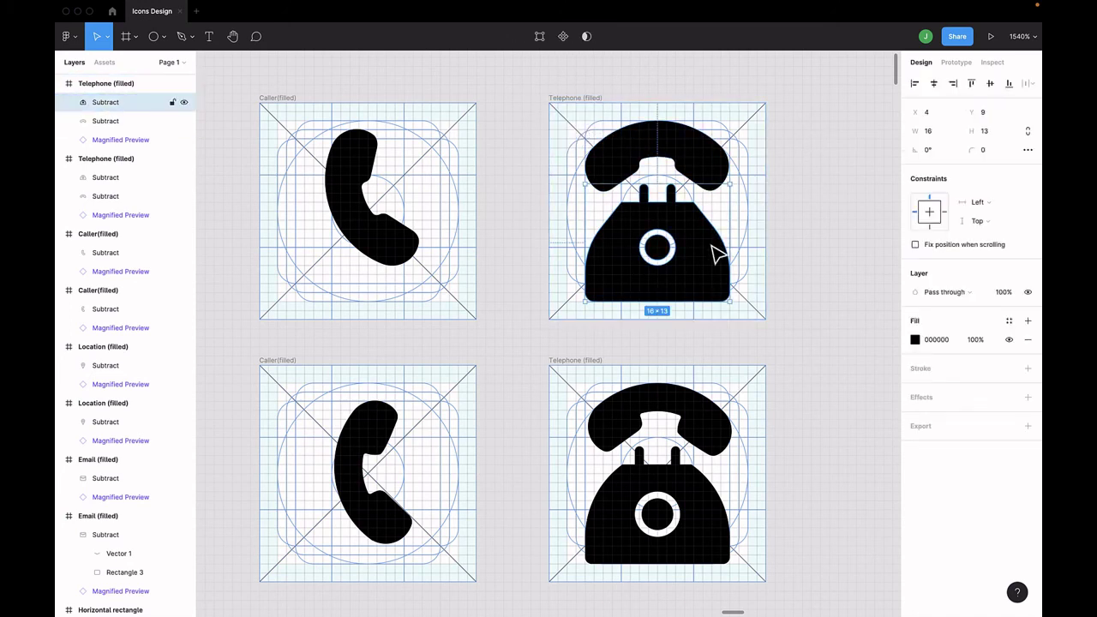
{"action": "left_click", "coordinate": [710, 181], "text": "shift"}
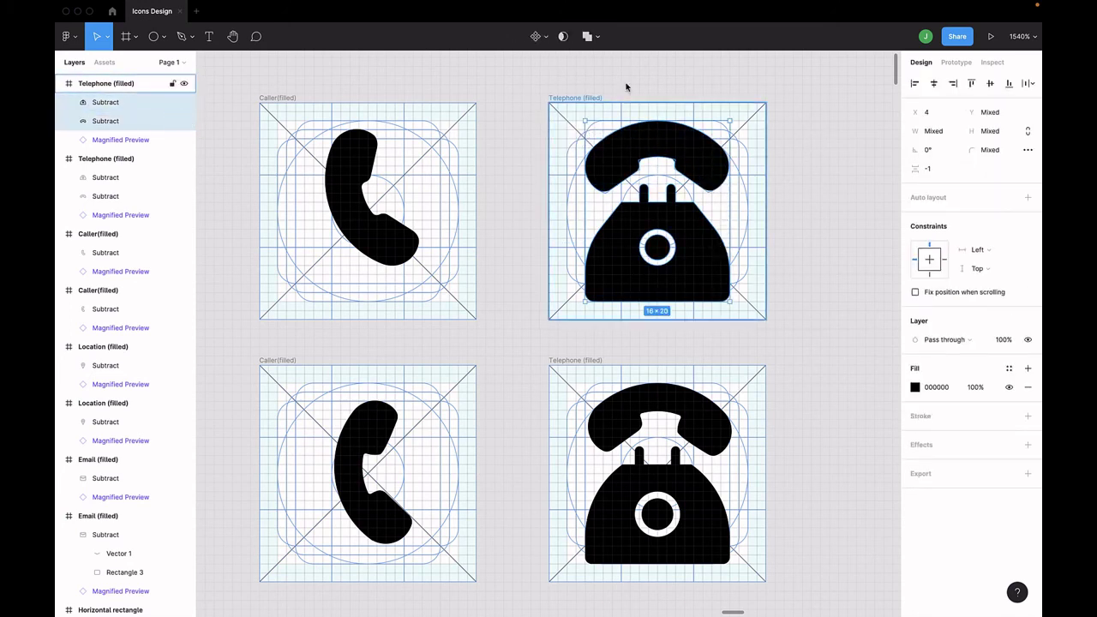
{"action": "left_click", "coordinate": [589, 36]}
{"action": "left_click", "coordinate": [604, 131]}
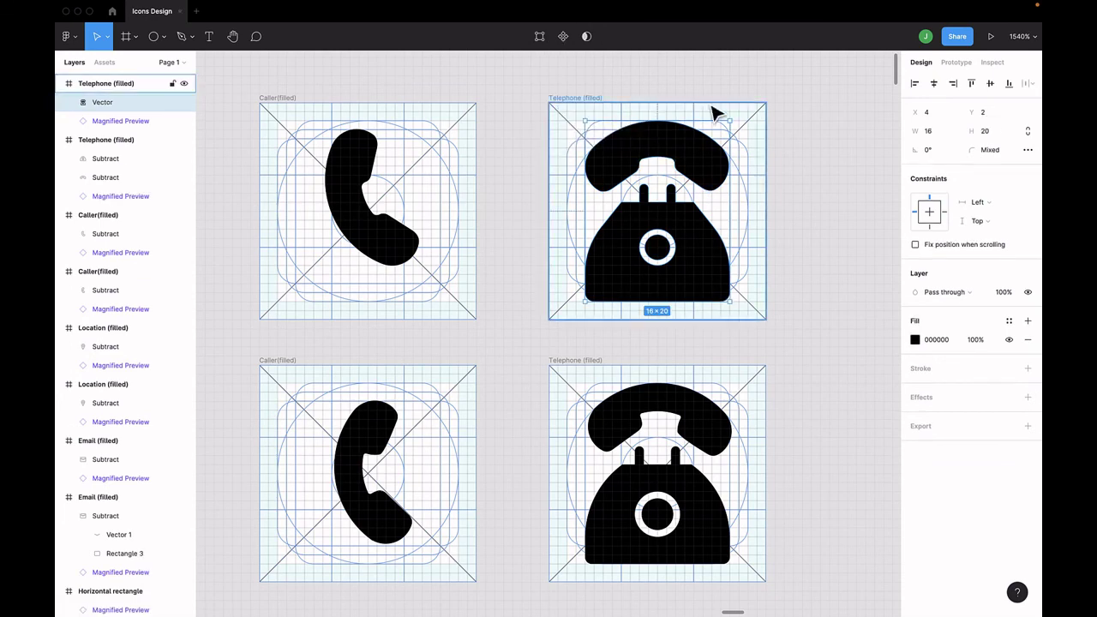
Step: Deselect the telephone and zoom out to about 756% to show all five filled icons
{"action": "left_click", "coordinate": [784, 97]}
{"action": "scroll", "coordinate": [784, 97], "scroll_direction": "down", "scroll_amount": 5}
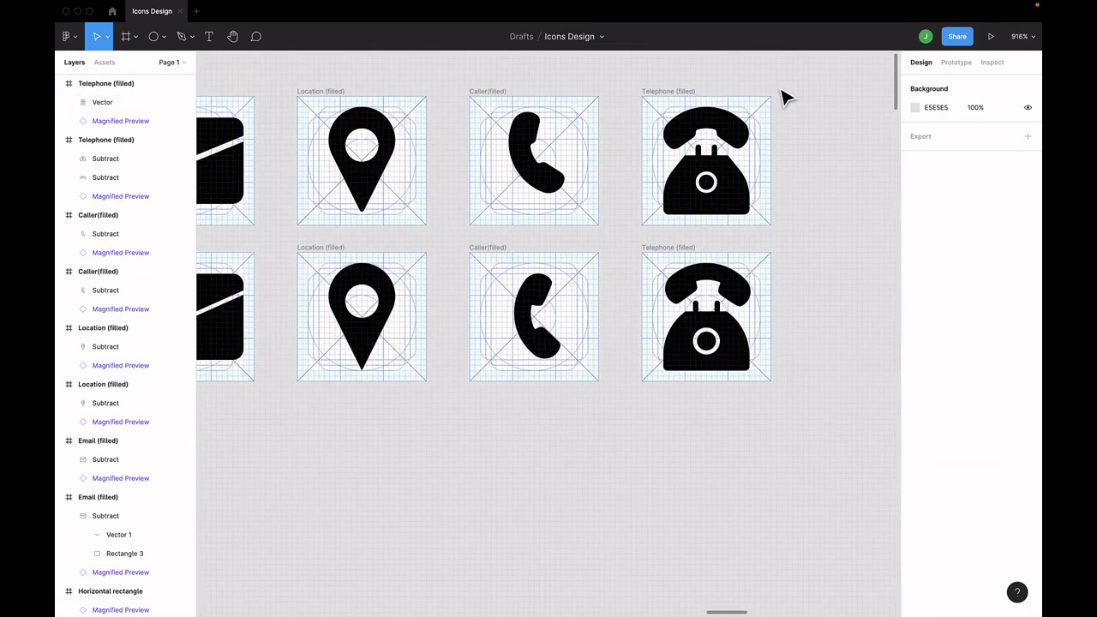
{"action": "scroll", "coordinate": [784, 97], "scroll_direction": "left", "scroll_amount": 3}
{"action": "scroll", "coordinate": [784, 97], "scroll_direction": "down", "scroll_amount": 3}
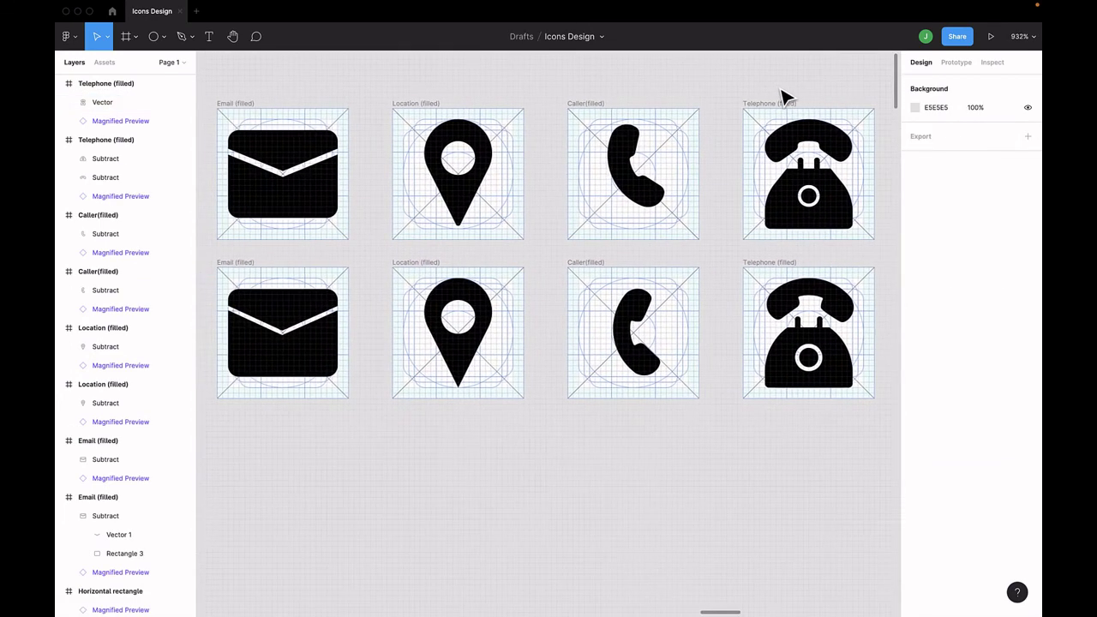
{"action": "scroll", "coordinate": [543, 152], "scroll_direction": "down", "scroll_amount": 1}
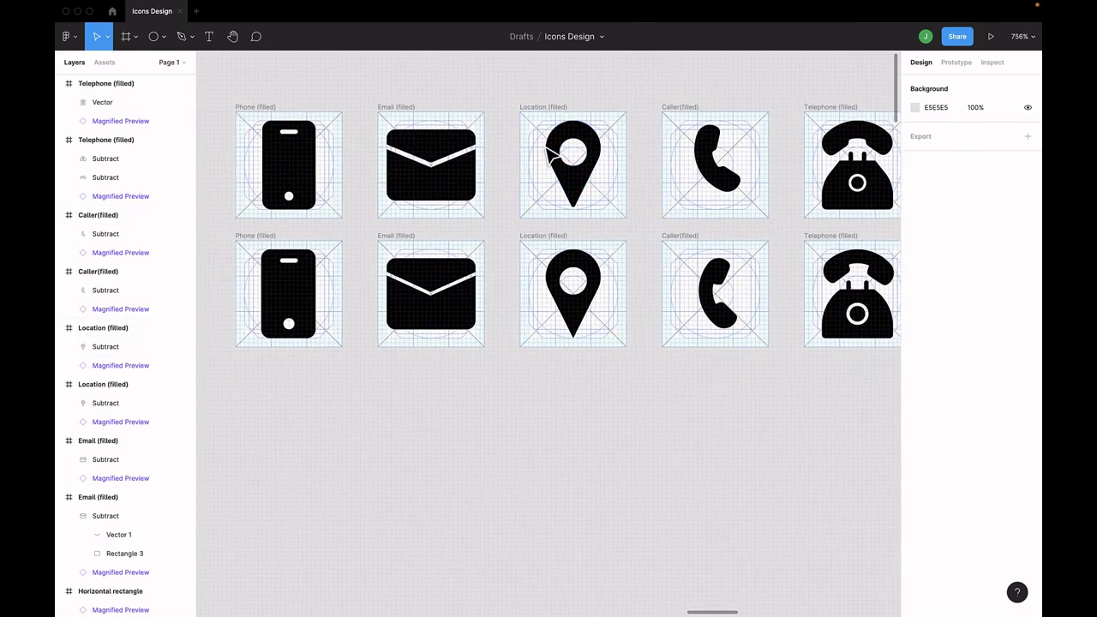
{"action": "scroll", "coordinate": [549, 151], "scroll_direction": "right", "scroll_amount": 2}
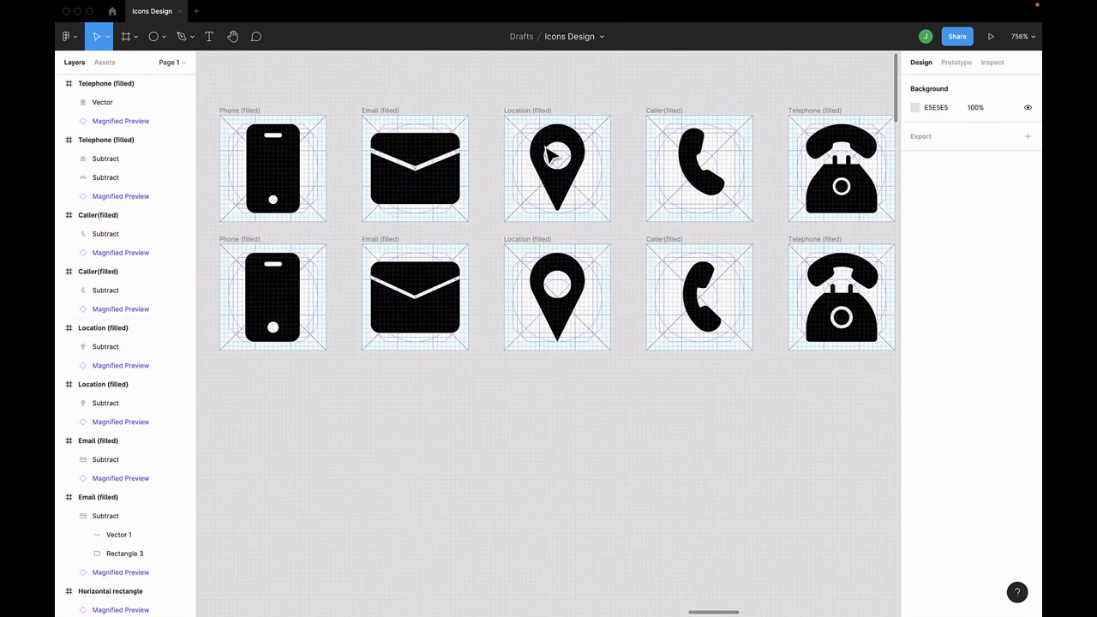